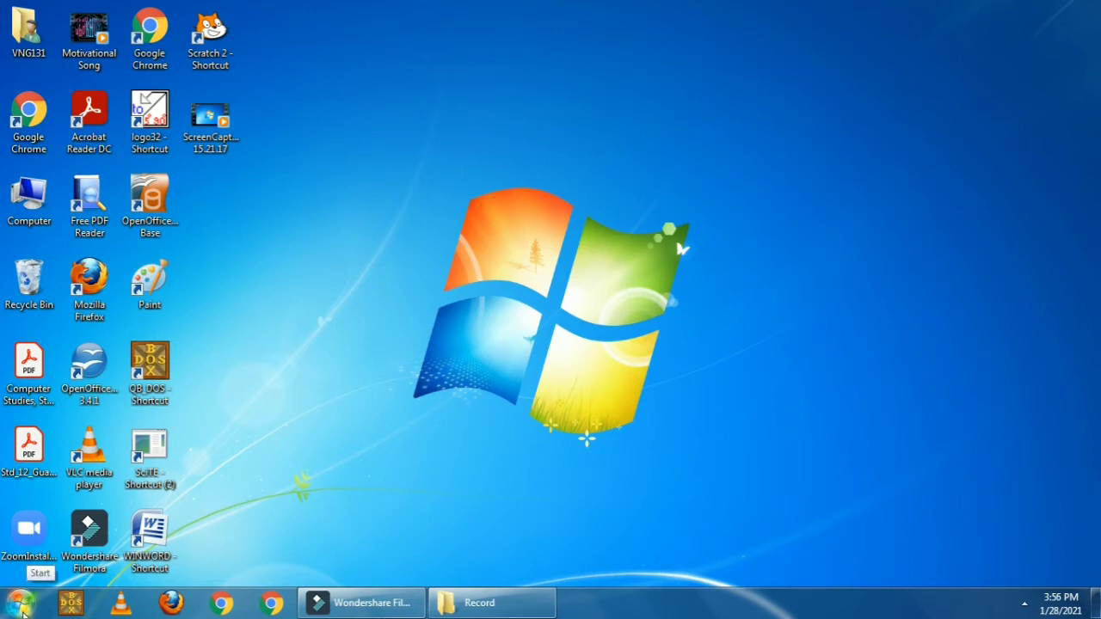
Step: Launch Paint through Start > All Programs > Accessories to get a blank Untitled canvas
click(23, 612)
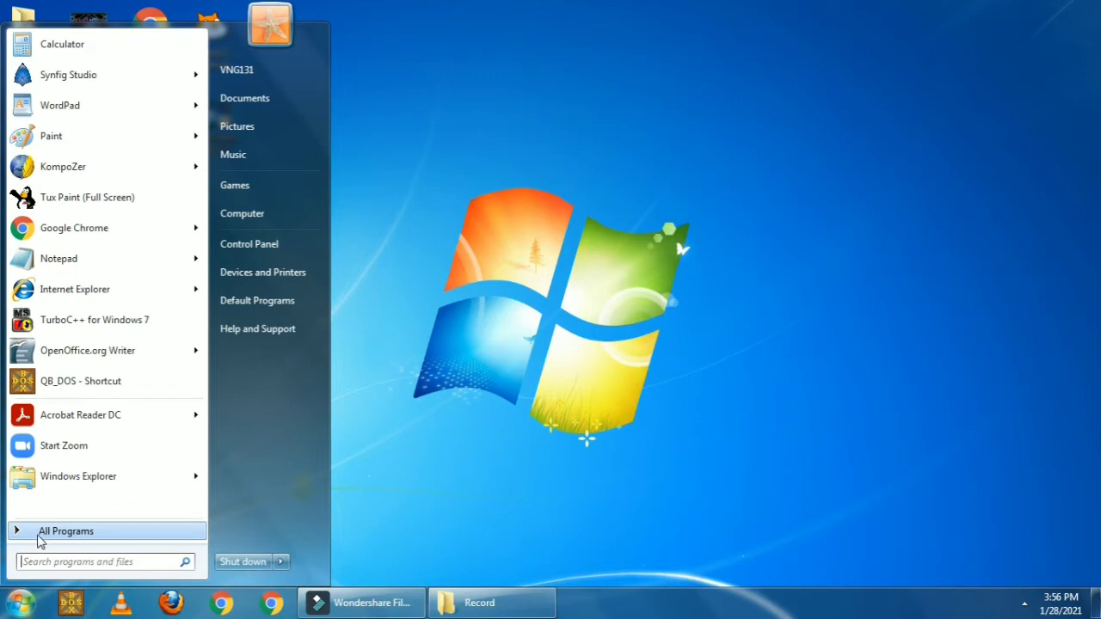
click(91, 532)
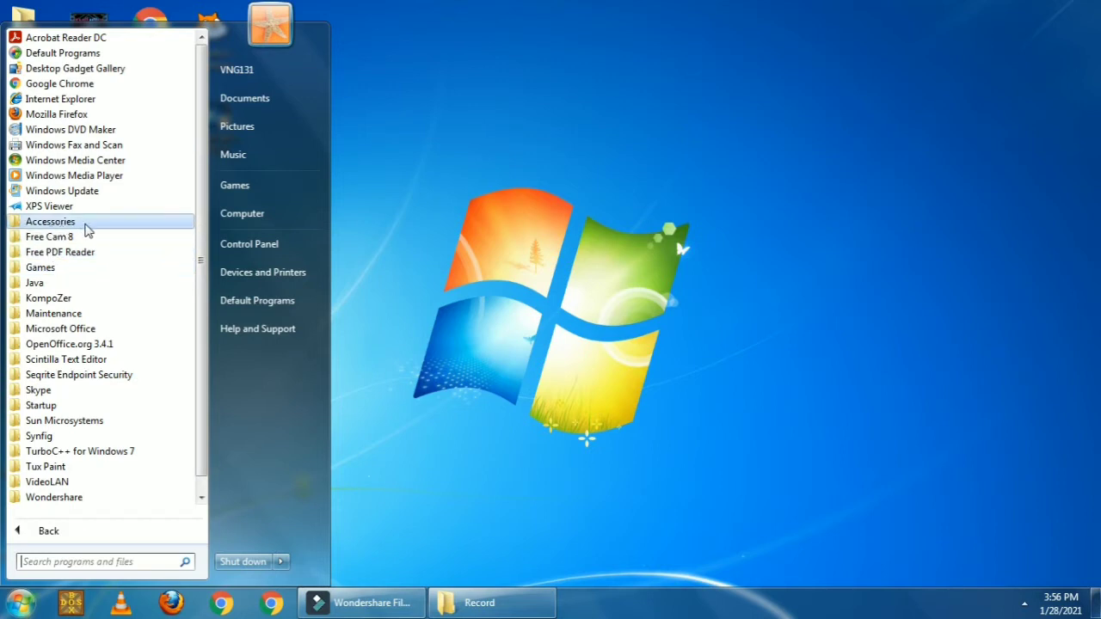
click(86, 225)
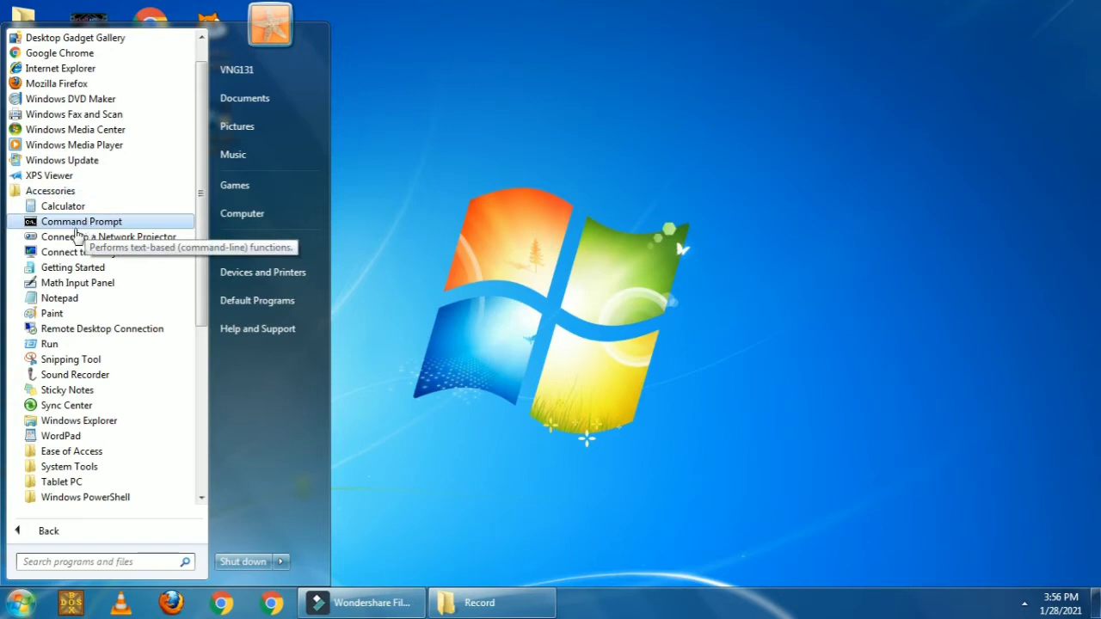
click(70, 319)
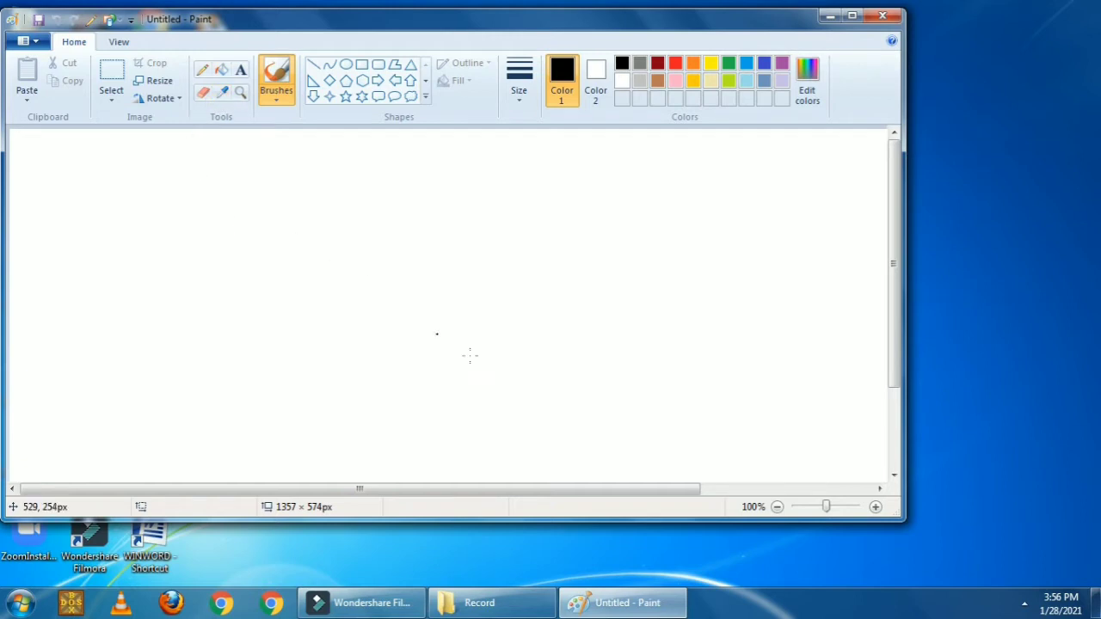
Step: Maximize the Paint window
click(853, 17)
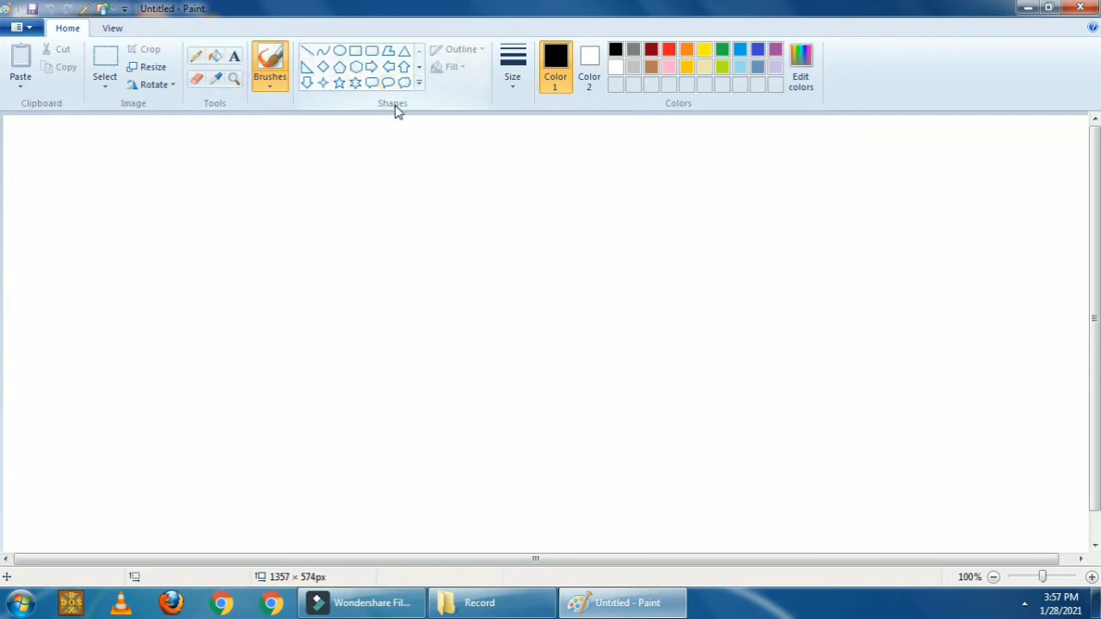
Step: Draw a black-outlined rectangle near the canvas centre with the Rectangle shape
click(356, 54)
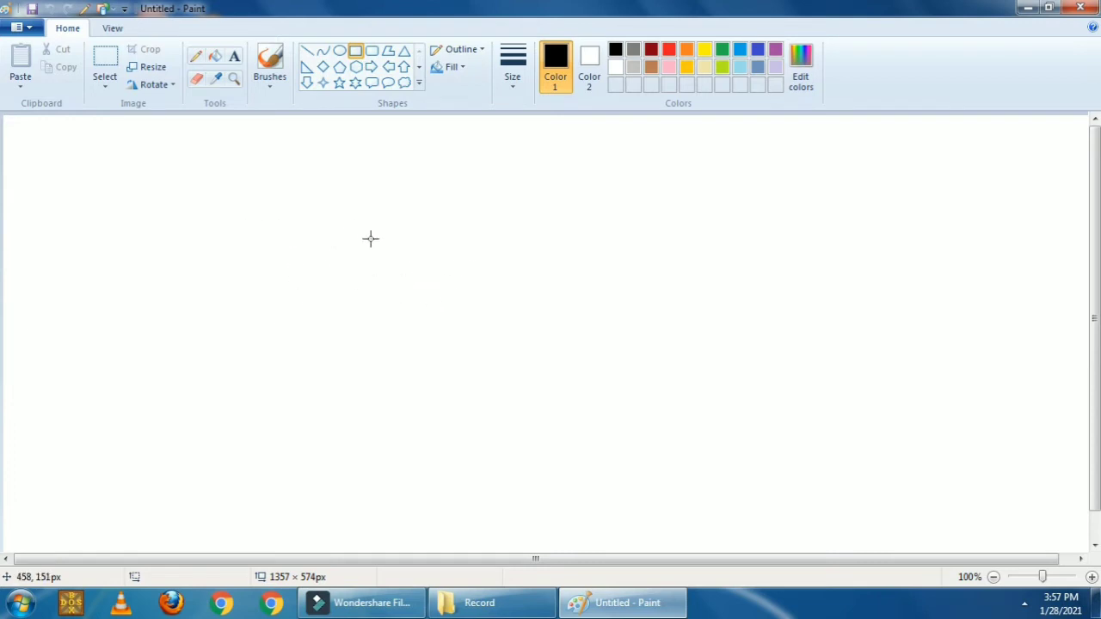
drag(360, 236, 520, 335)
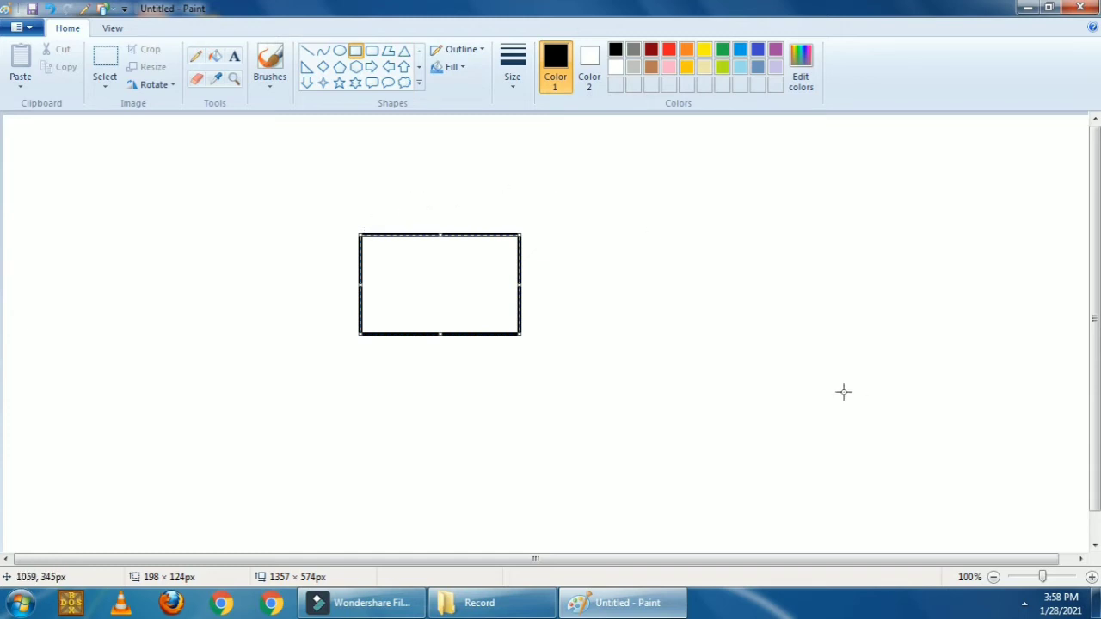
click(779, 285)
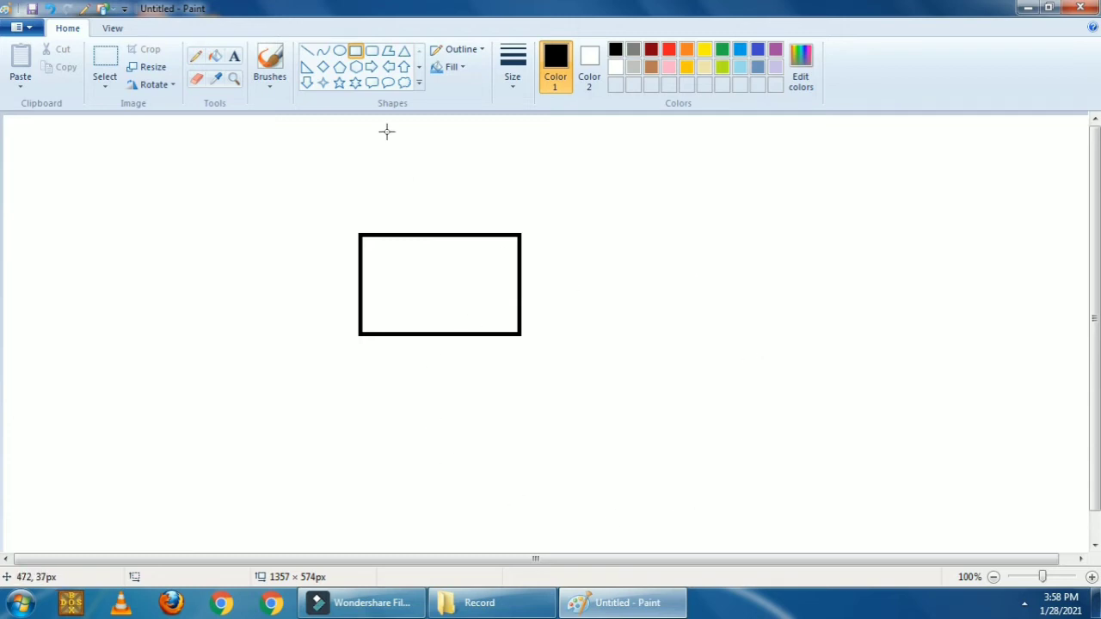
Step: Fill the rectangle's interior with red using Fill with color
click(217, 62)
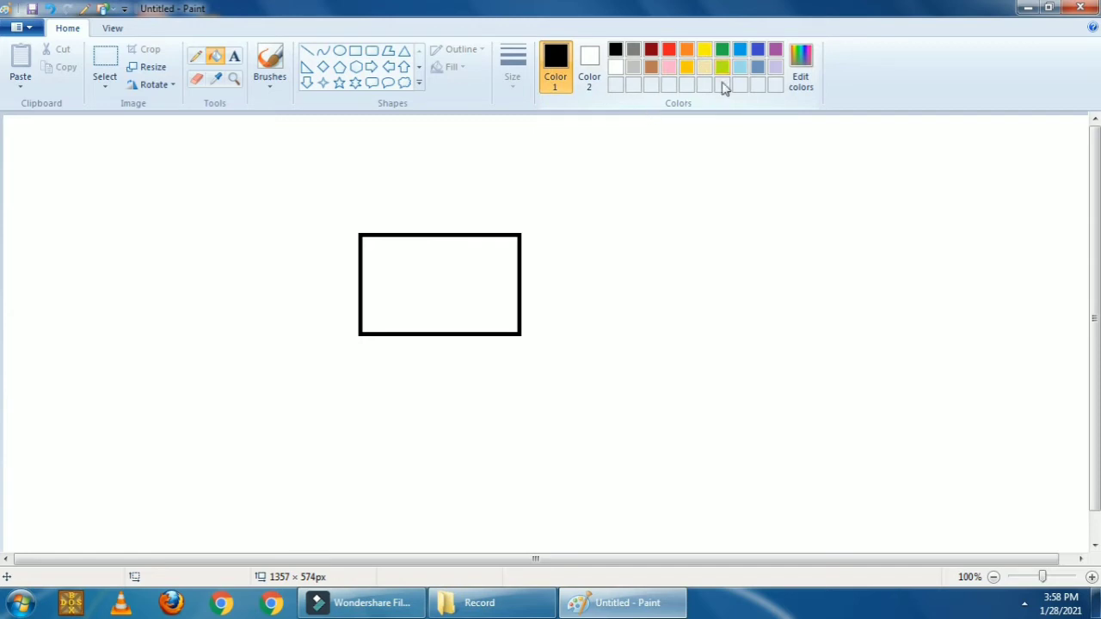
click(671, 49)
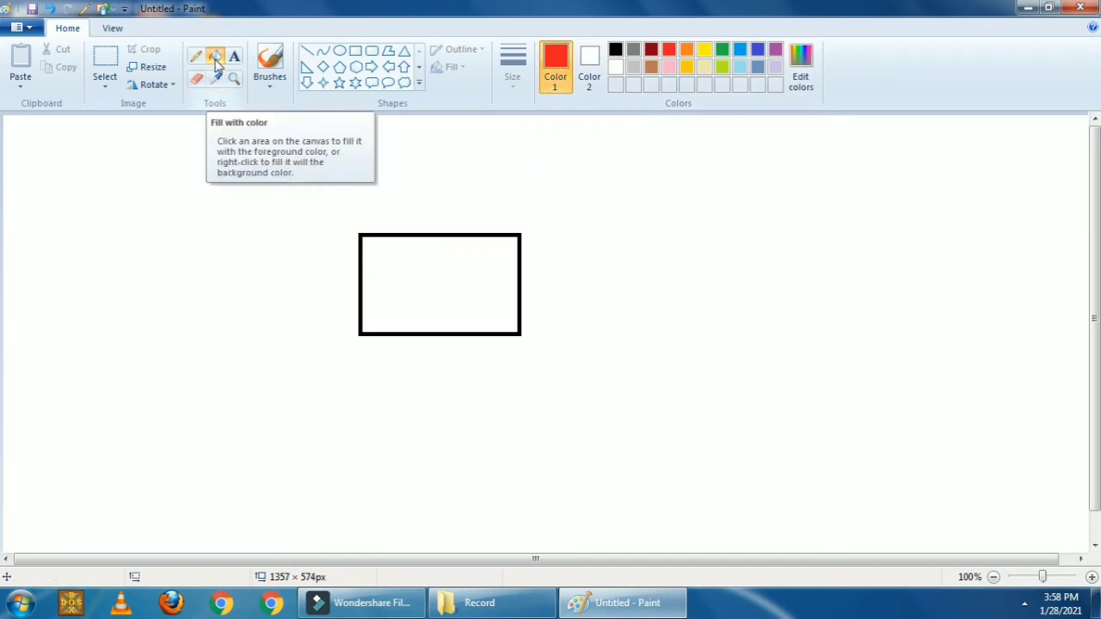
click(436, 283)
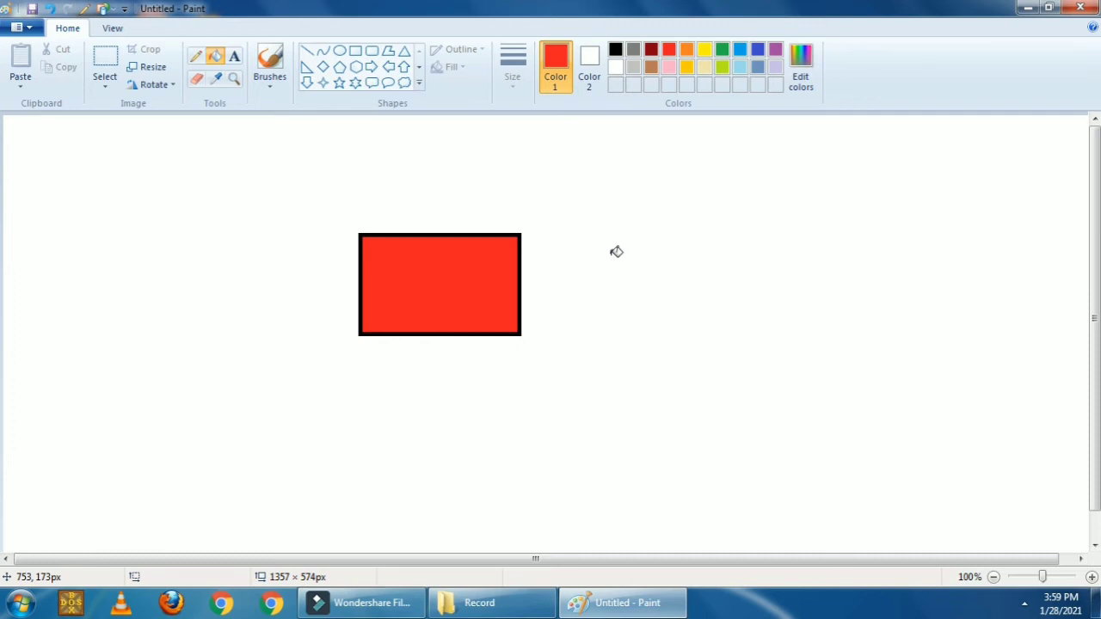
Step: Draw a red-outlined circle with the Oval shape to the right of the rectangle
click(340, 52)
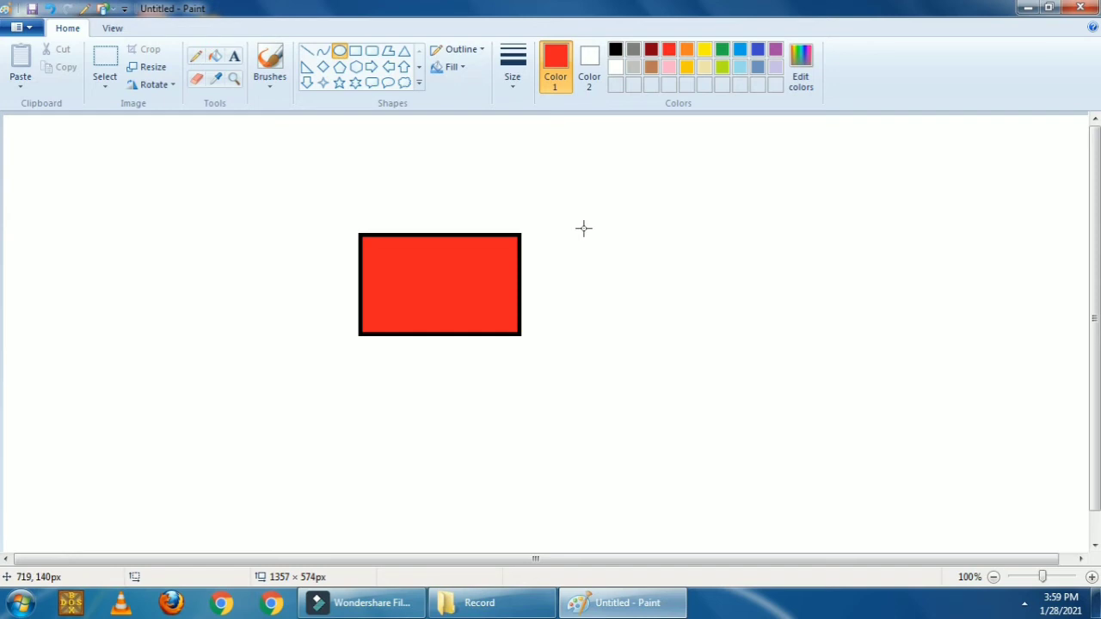
drag(582, 227, 696, 338)
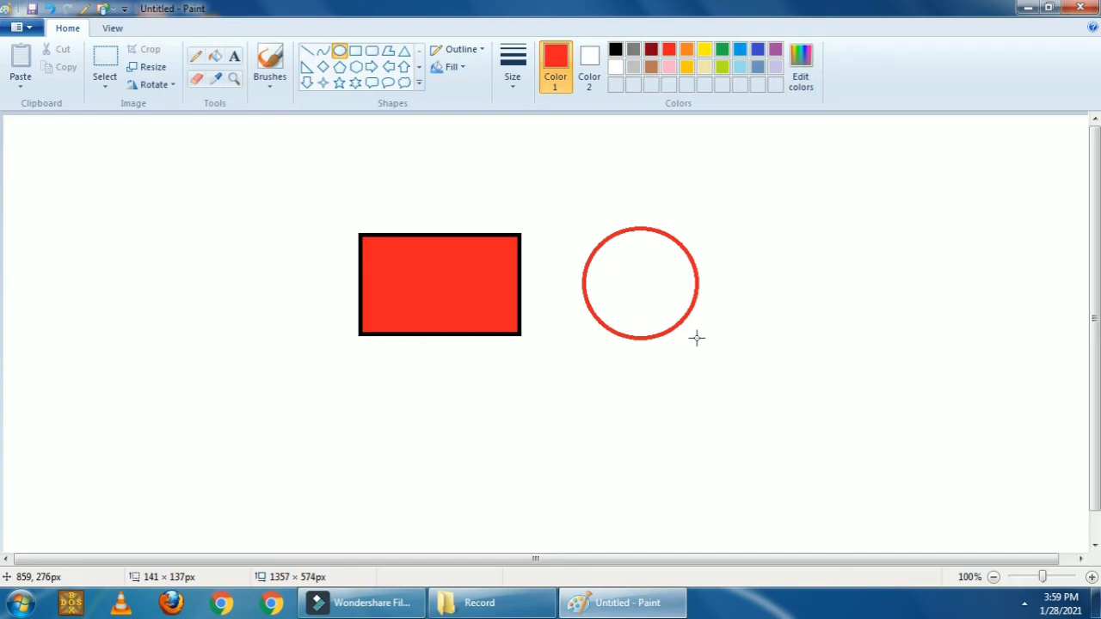
drag(696, 338, 697, 339)
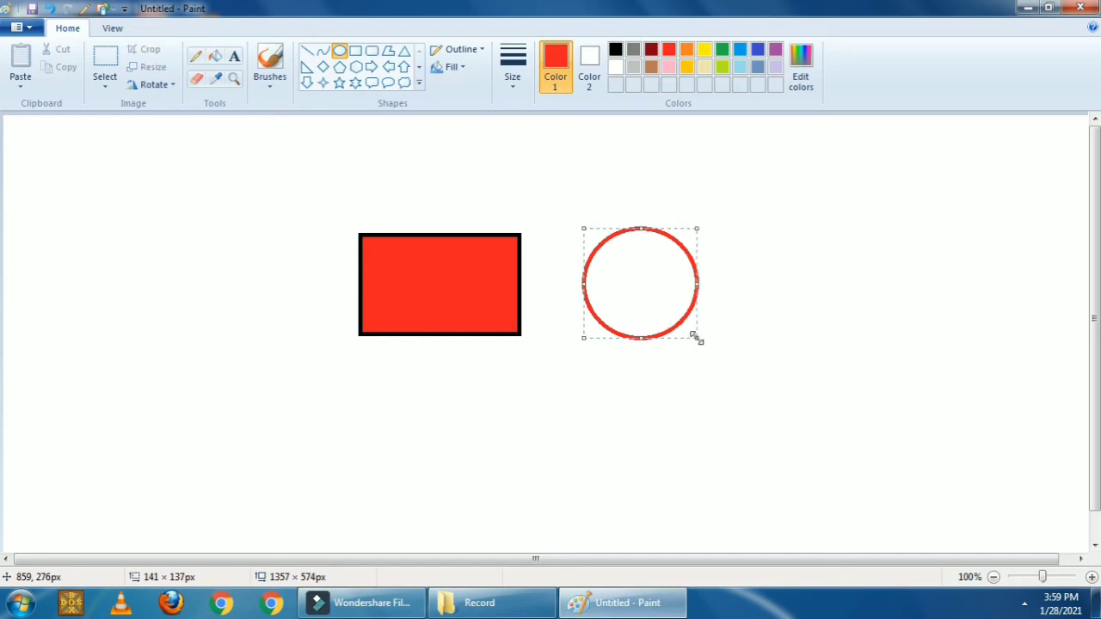
click(848, 299)
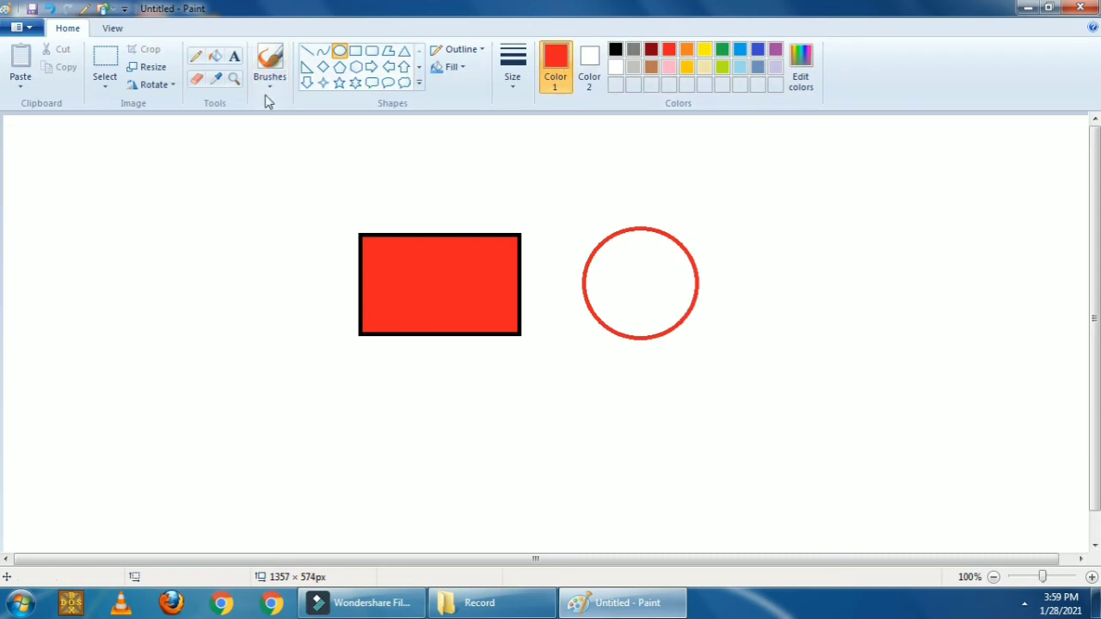
Step: Sample black from the rectangle's border with the Color picker as the drawing colour
click(218, 80)
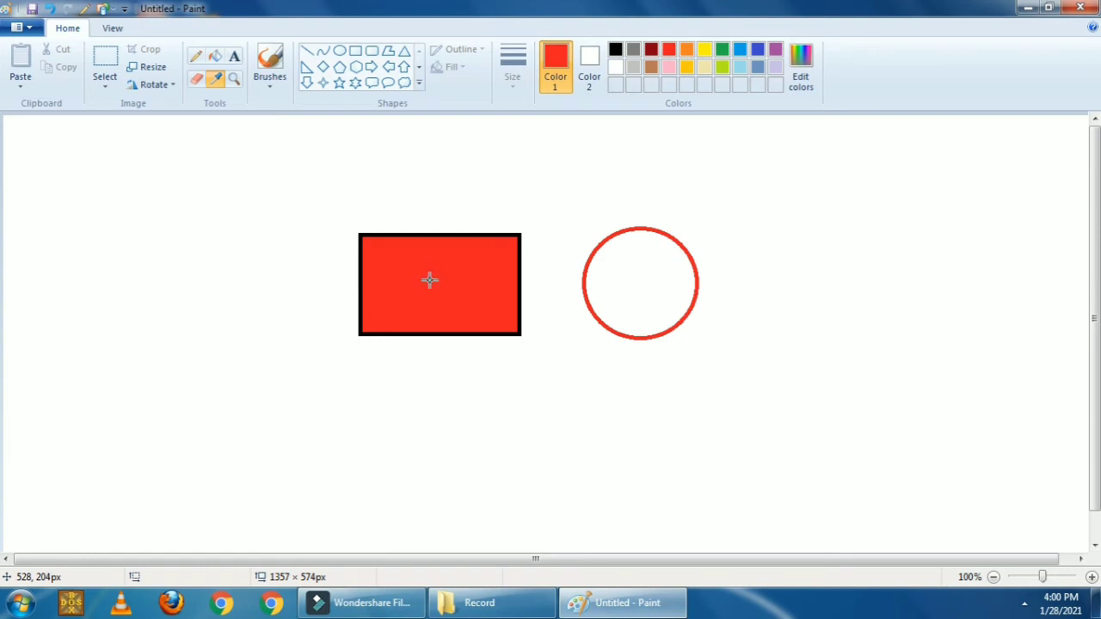
click(435, 275)
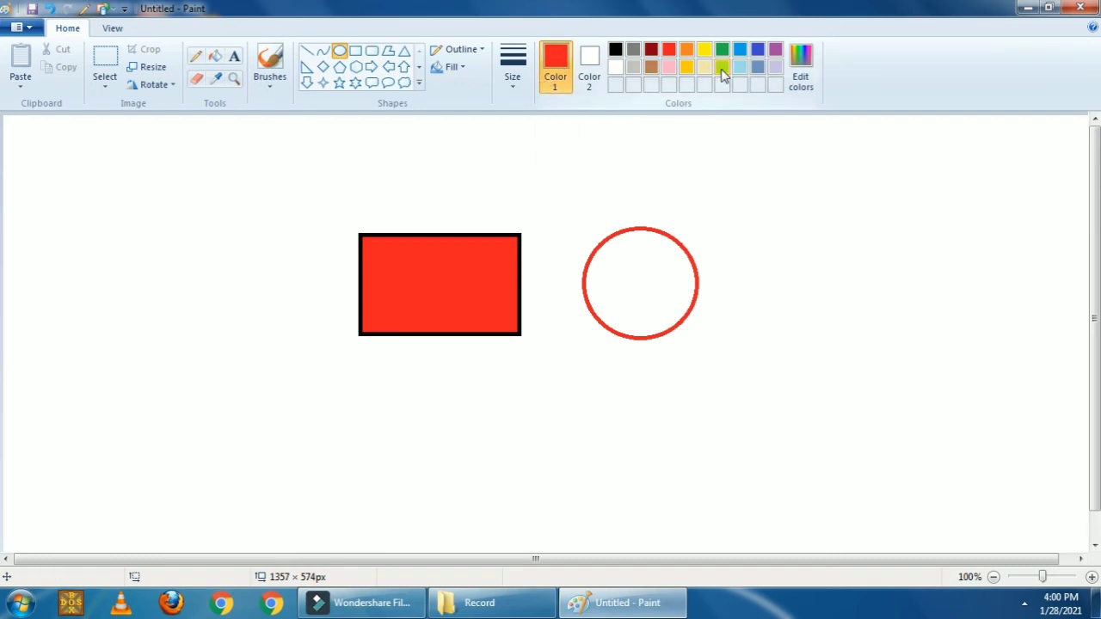
click(216, 80)
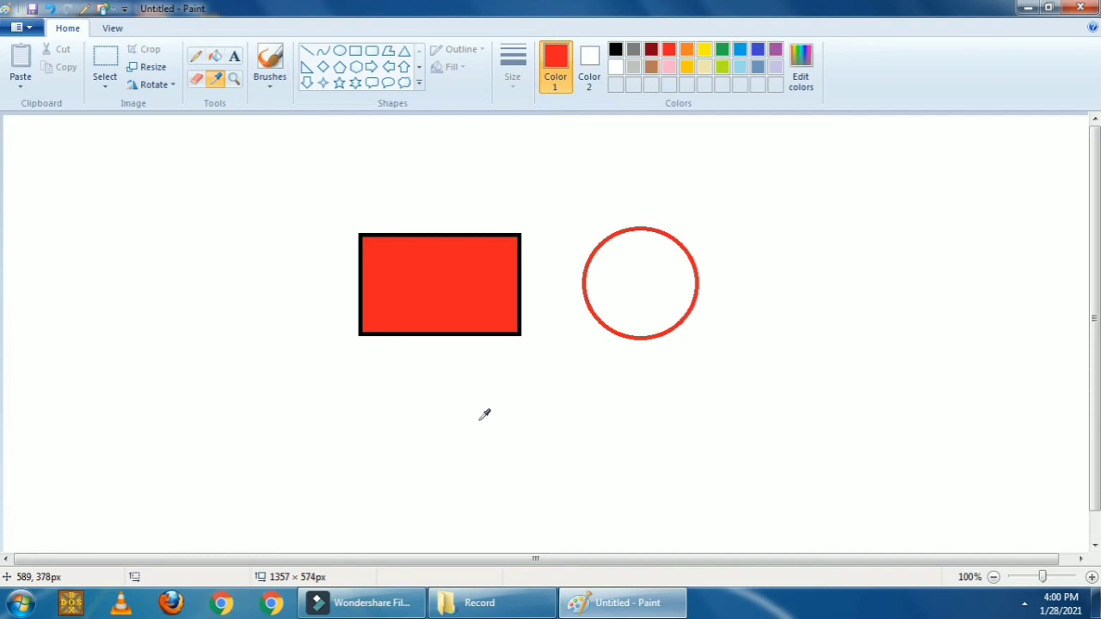
click(442, 234)
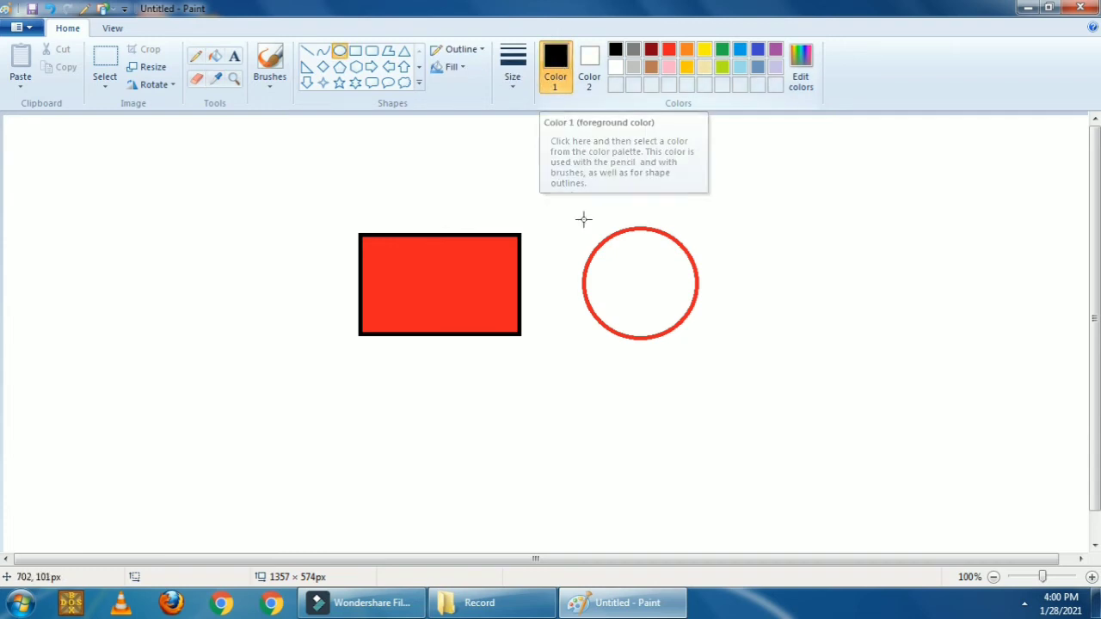
Step: Fill the circle with black, resample the rectangle's red, and open the Paint menu
click(216, 58)
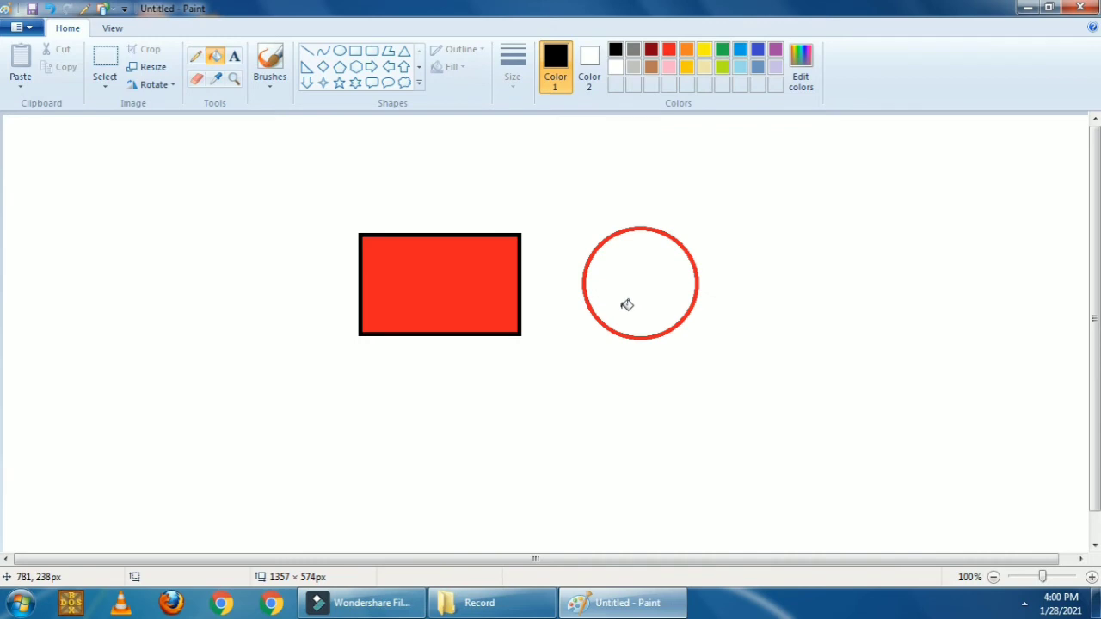
click(643, 280)
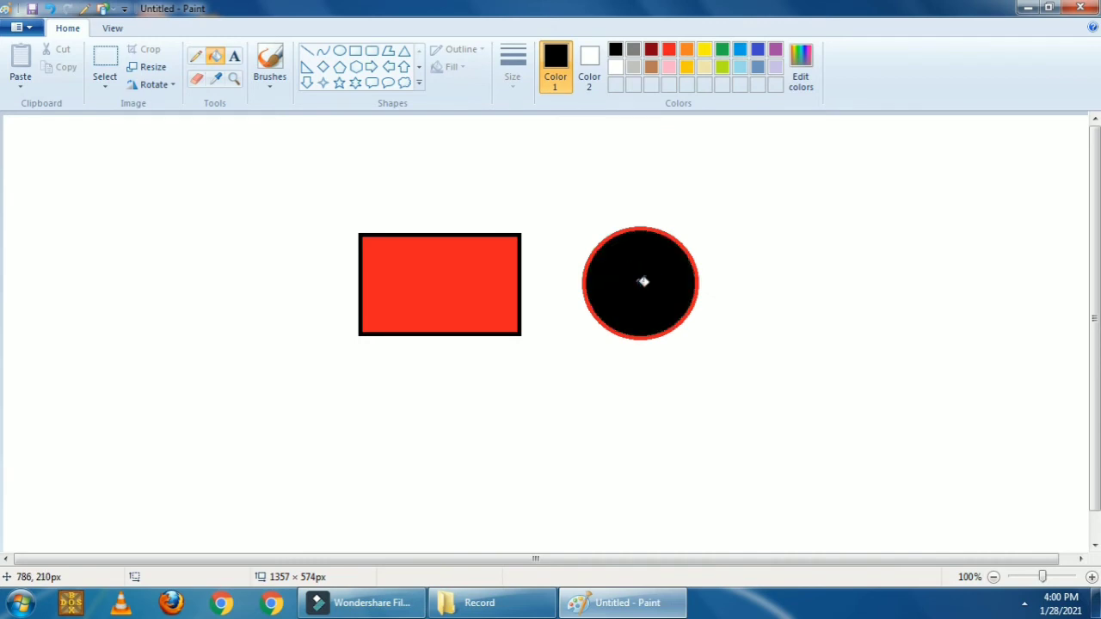
click(216, 81)
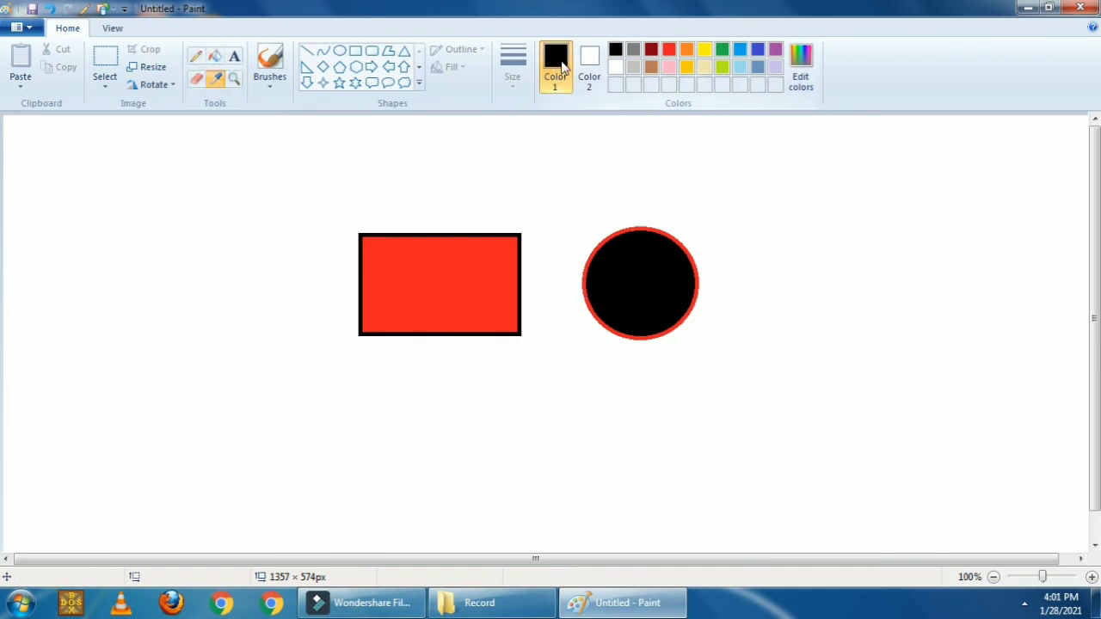
click(563, 66)
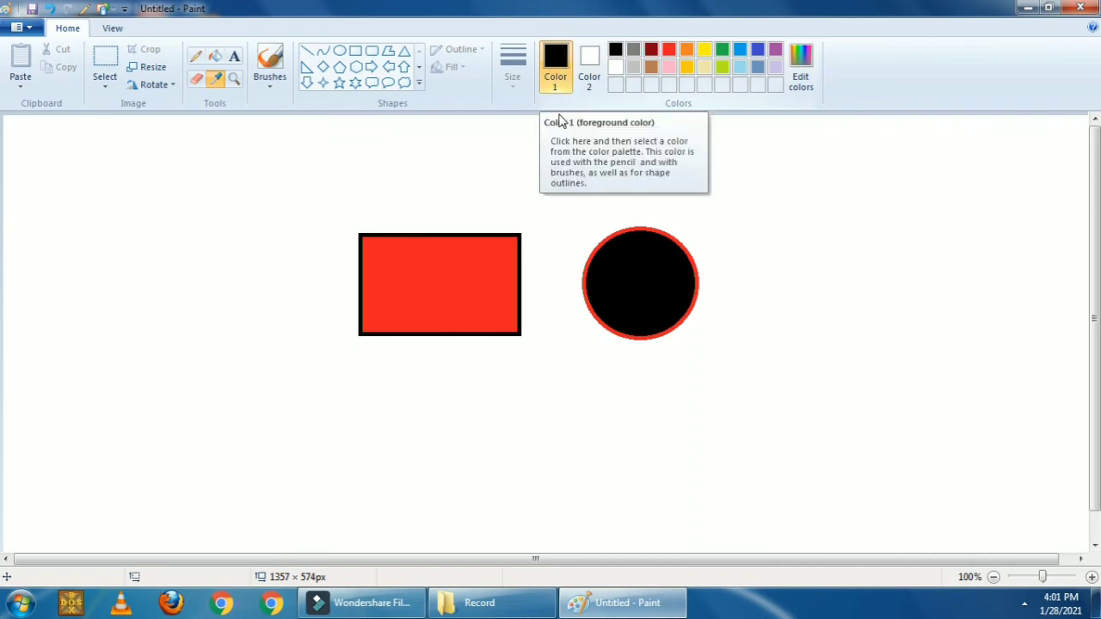
click(484, 272)
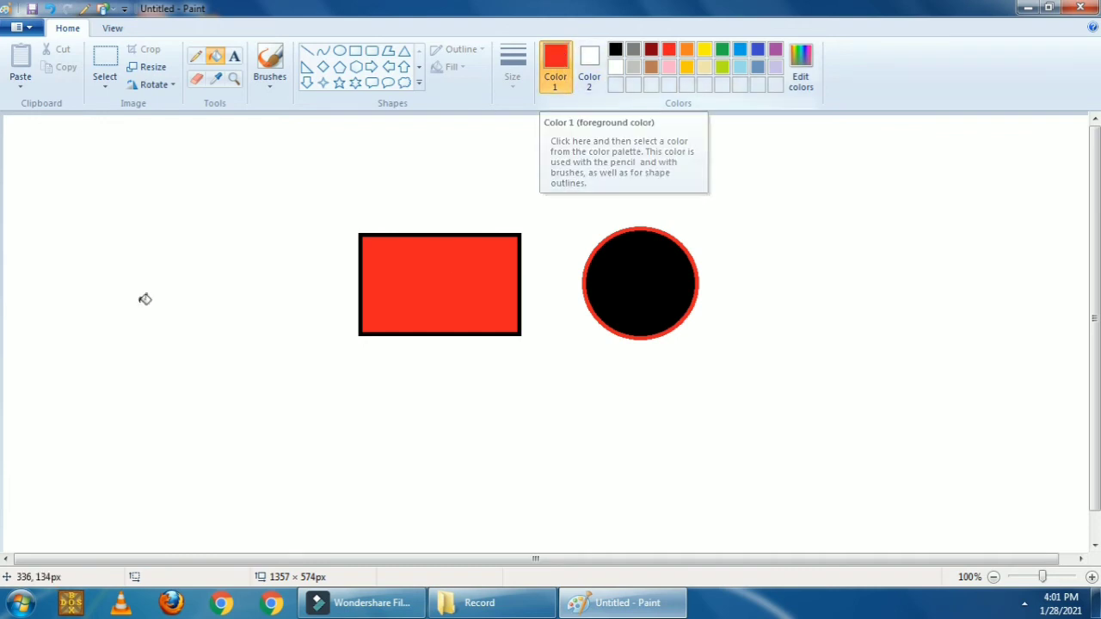
click(28, 29)
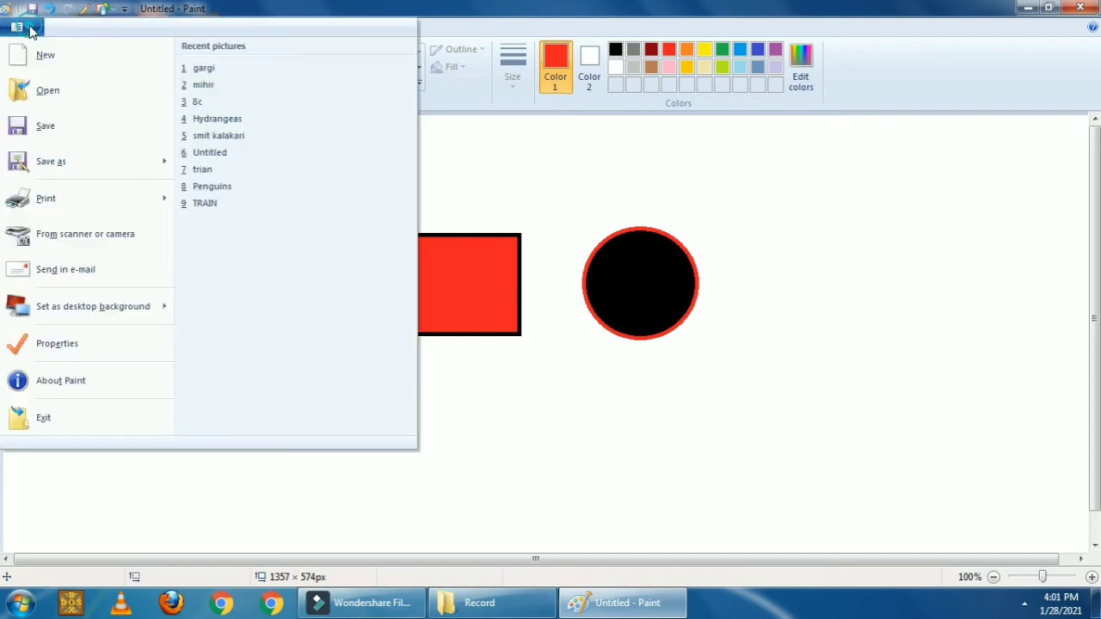
Step: Open Jellyfish from Pictures\20, choosing Don't Save for the Untitled drawing
click(53, 90)
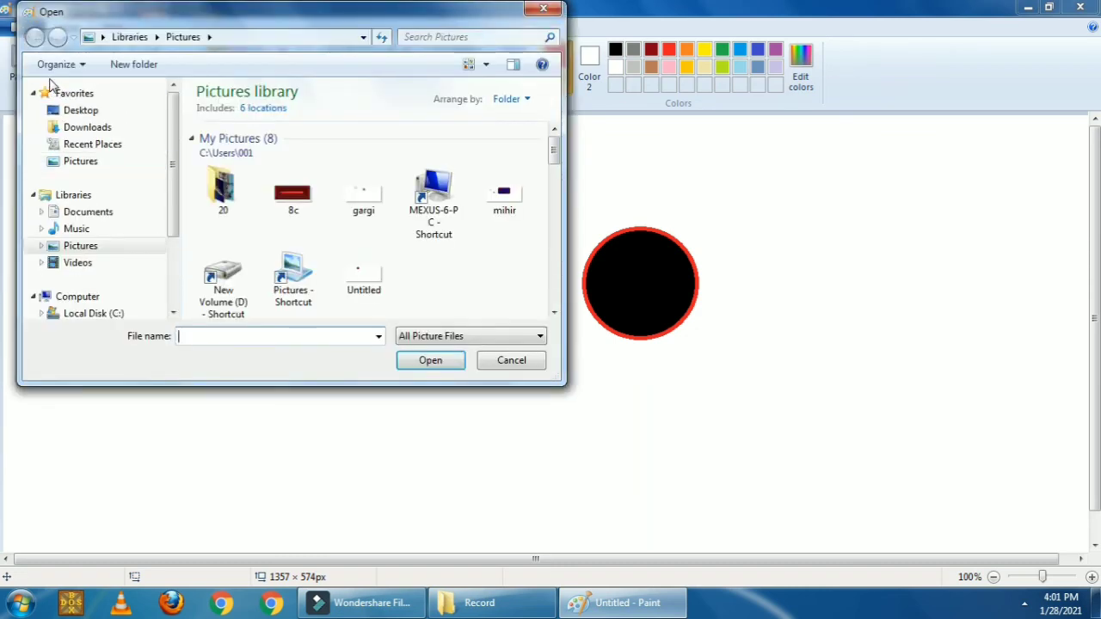
click(84, 165)
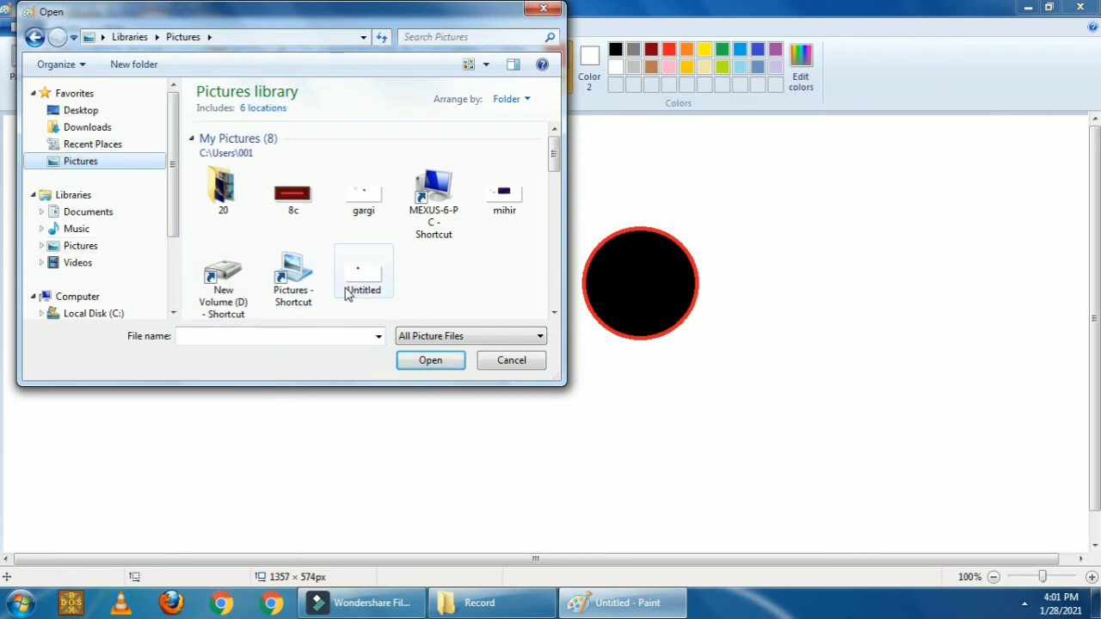
click(297, 205)
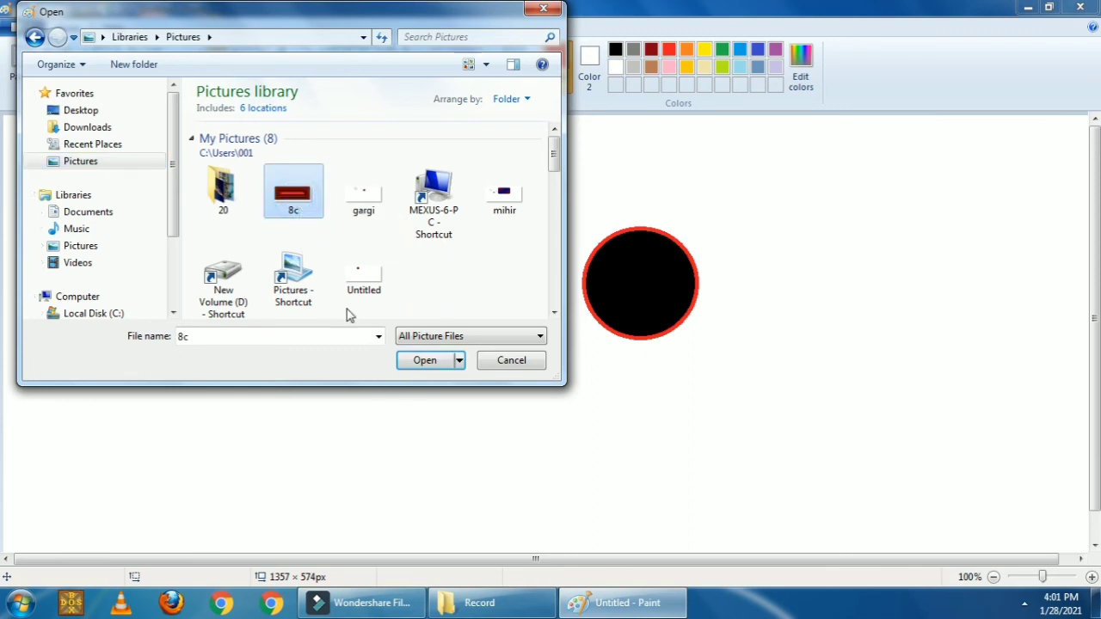
double_click(241, 200)
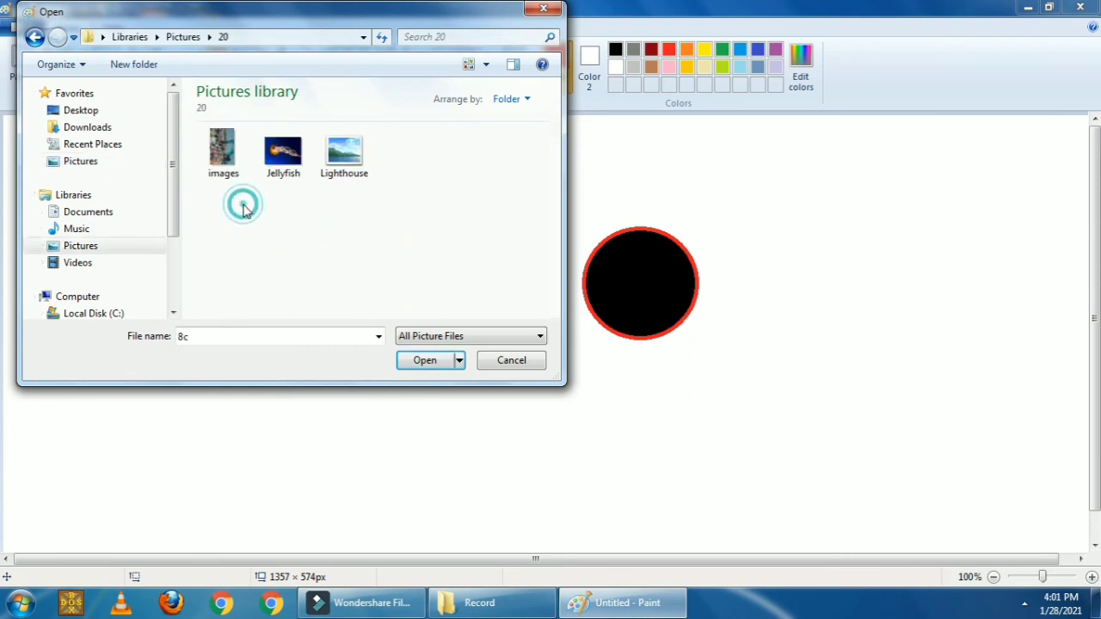
click(275, 164)
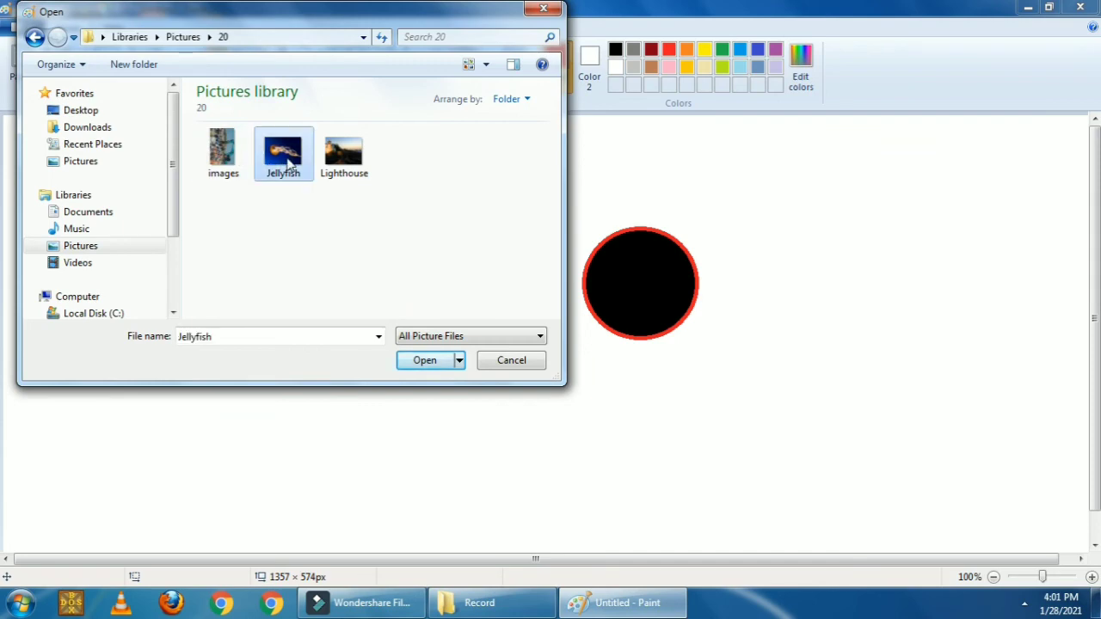
click(411, 362)
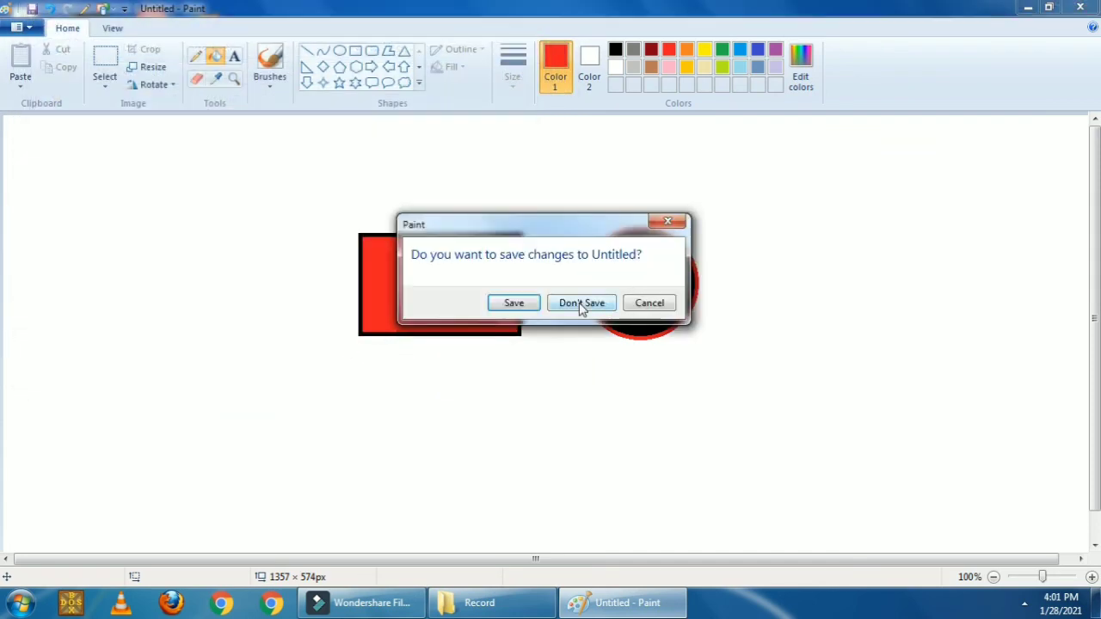
click(581, 306)
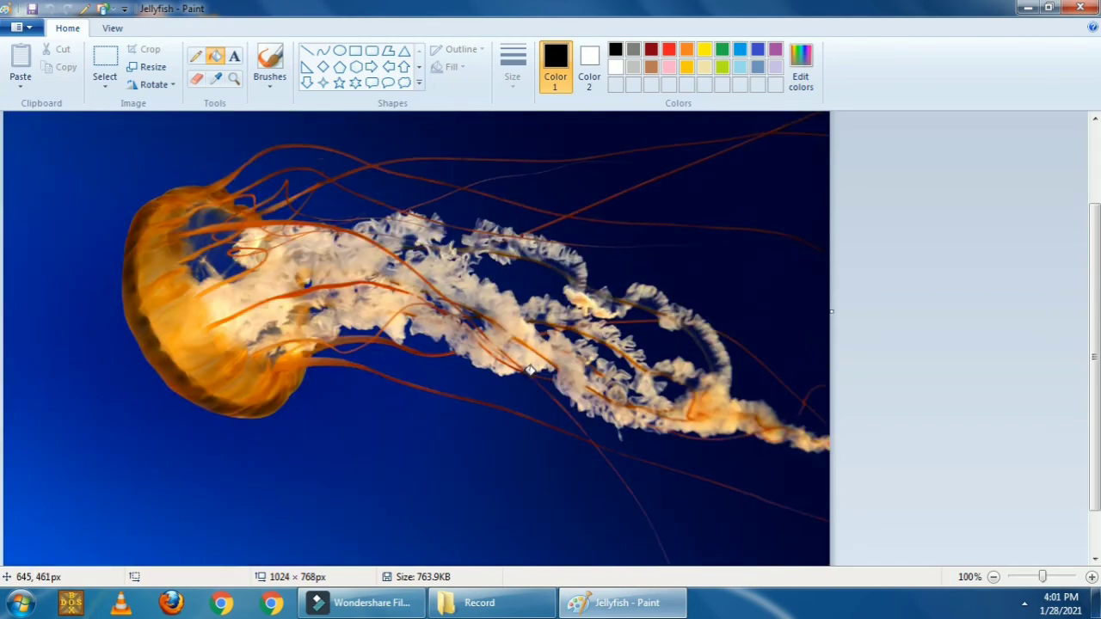
scroll(531, 370, down, 1)
scroll(530, 368, up, 3)
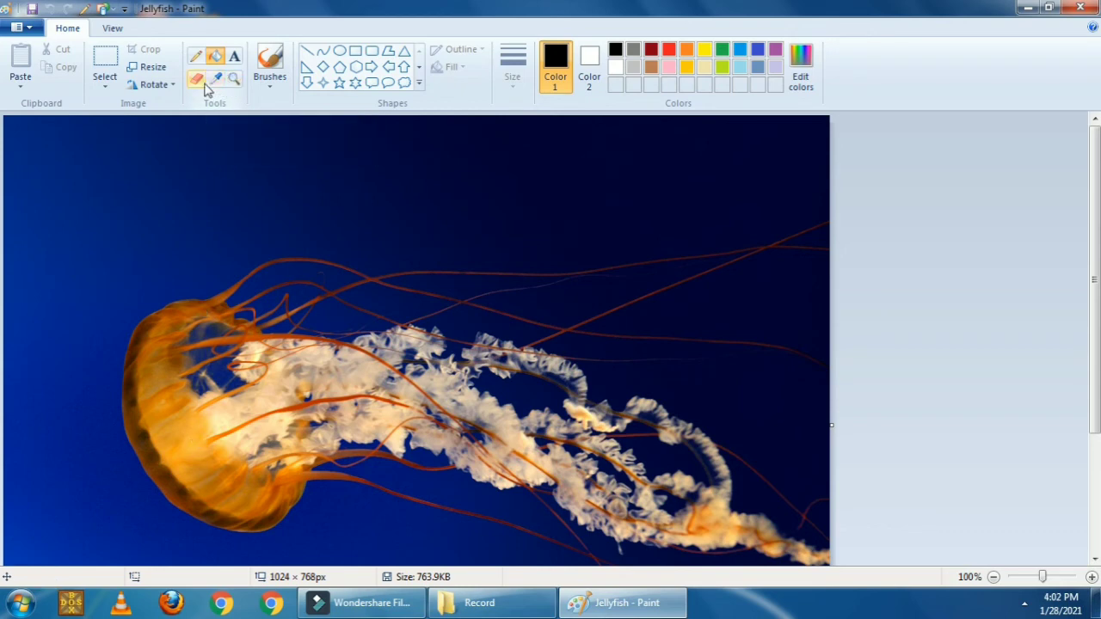
Step: Draw a white Diamond shape outline in the dark water above the jellyfish
click(323, 68)
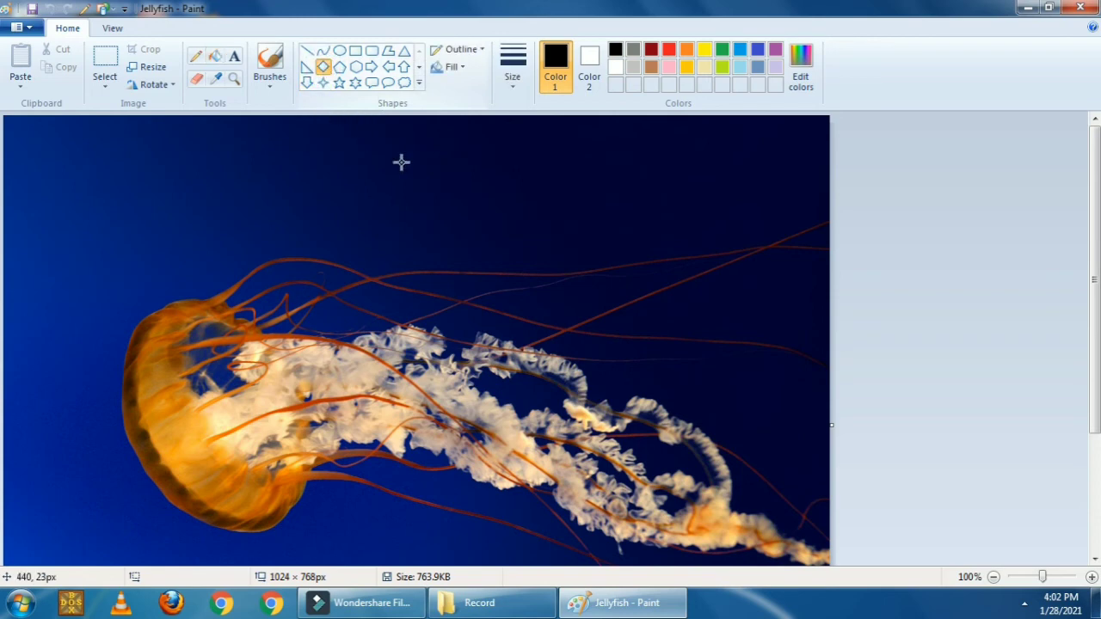
click(615, 67)
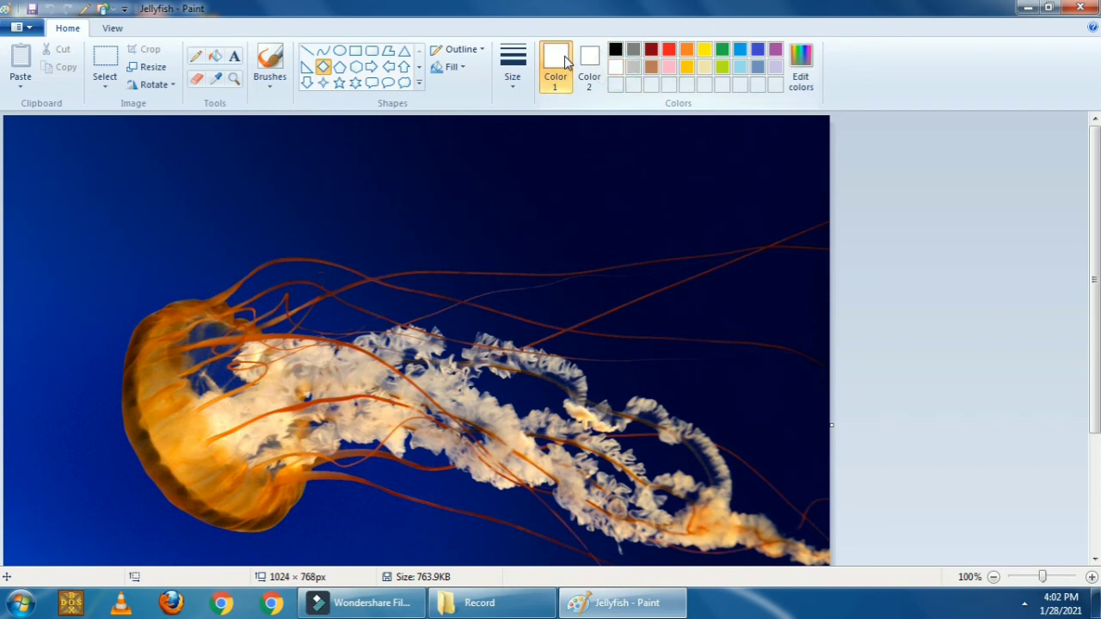
mouse_move(395, 149)
mouse_down()
mouse_move(482, 214)
mouse_move(503, 256)
mouse_up()
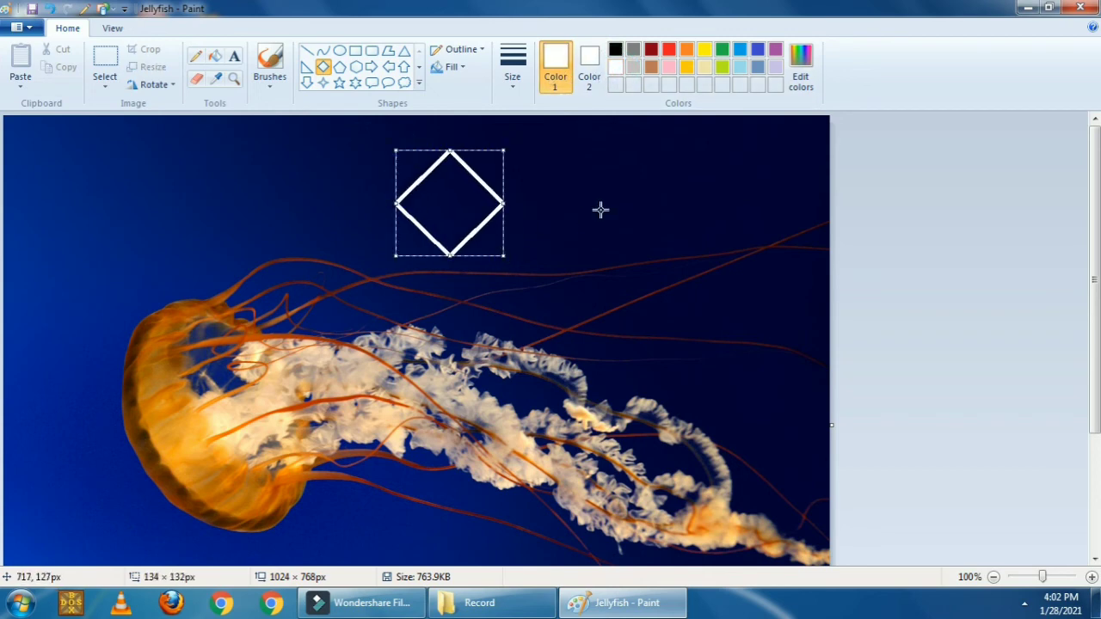
click(652, 197)
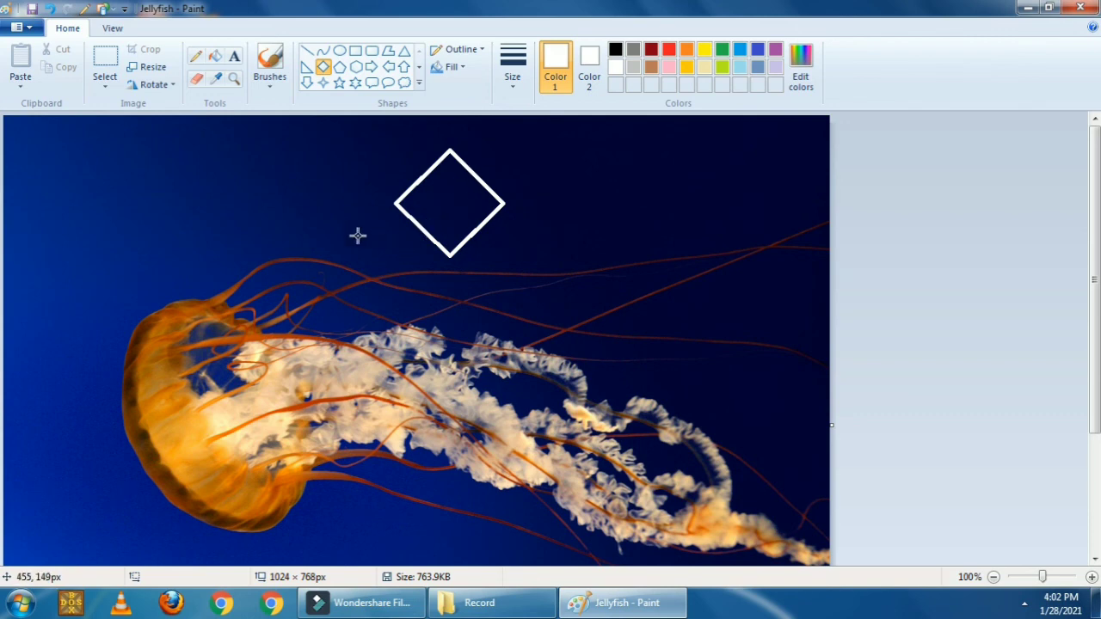
Step: Sample orange from the jellyfish's bell and fill the diamond's white outline with it
click(214, 82)
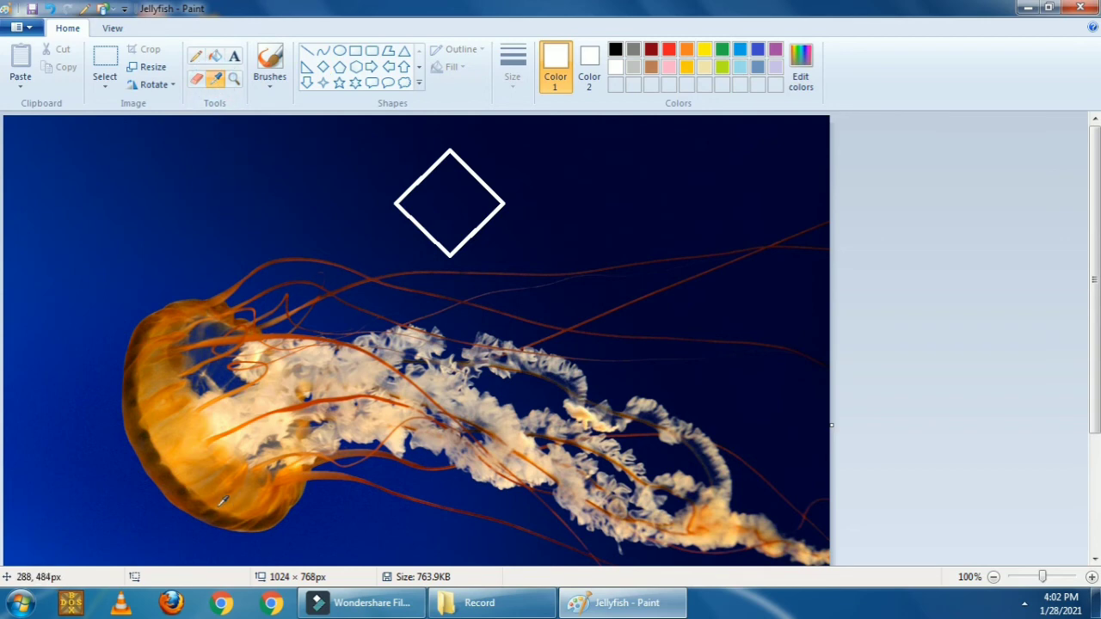
click(193, 435)
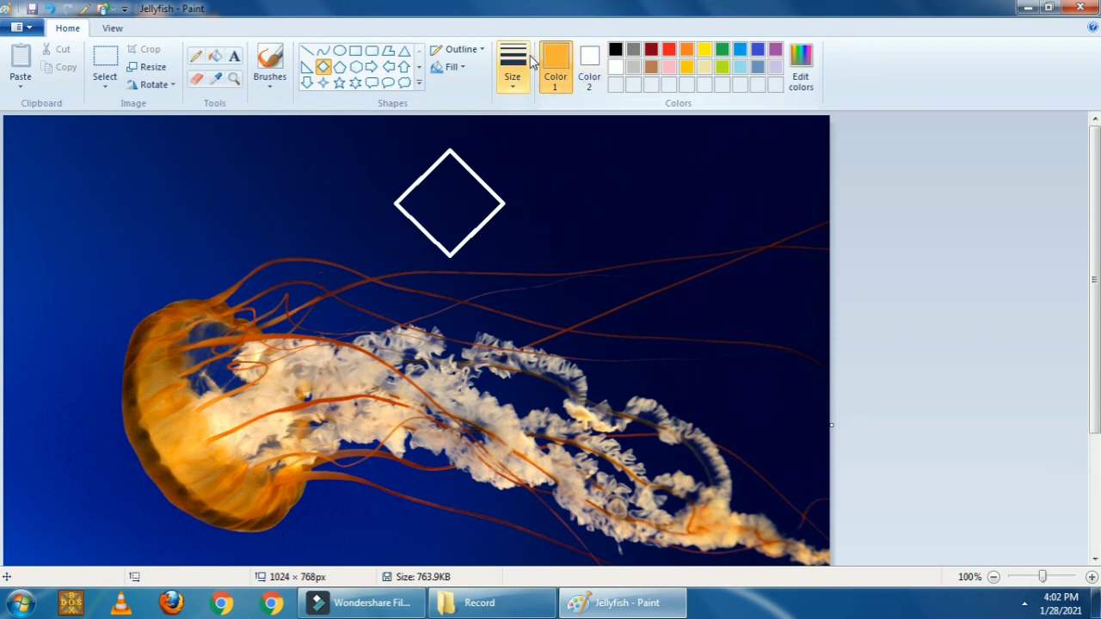
click(216, 59)
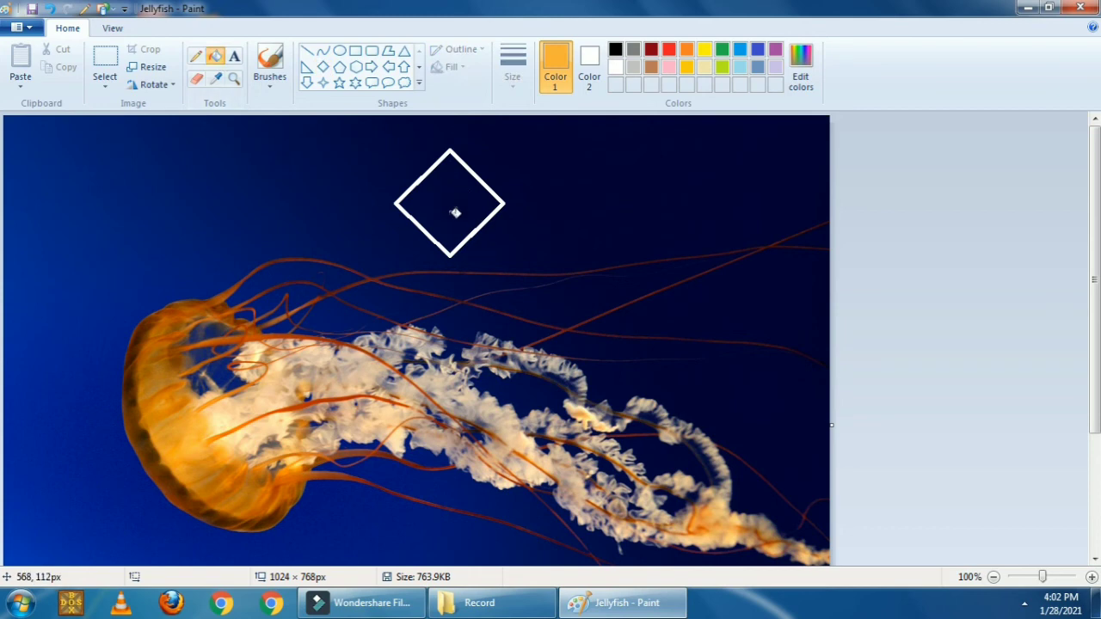
click(451, 203)
click(448, 185)
click(430, 193)
click(481, 199)
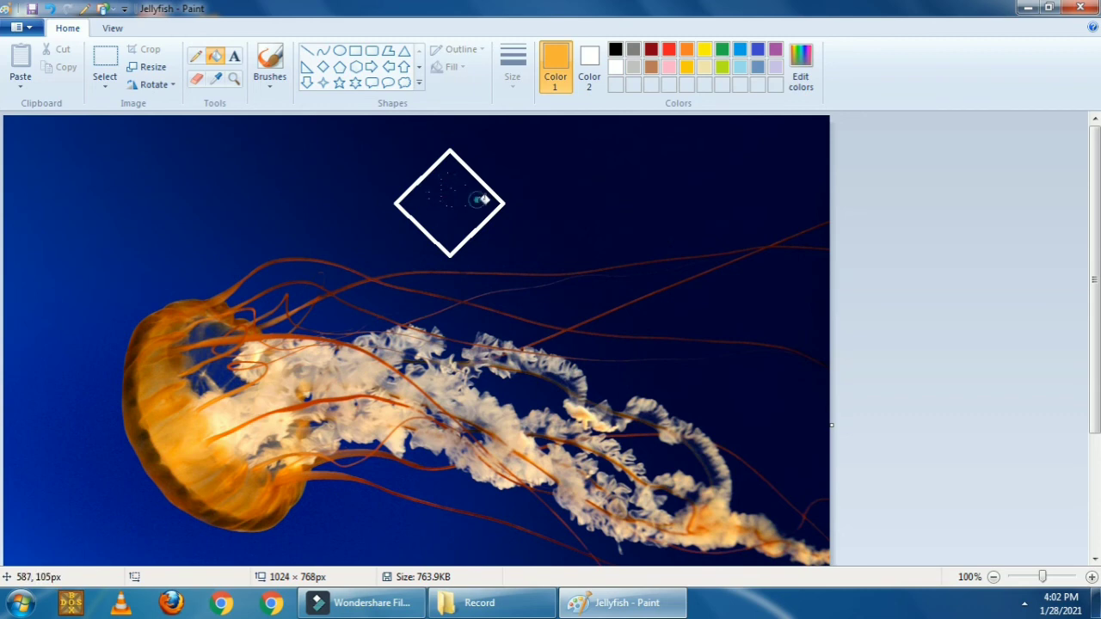
click(420, 210)
click(435, 211)
click(454, 195)
click(477, 196)
click(451, 178)
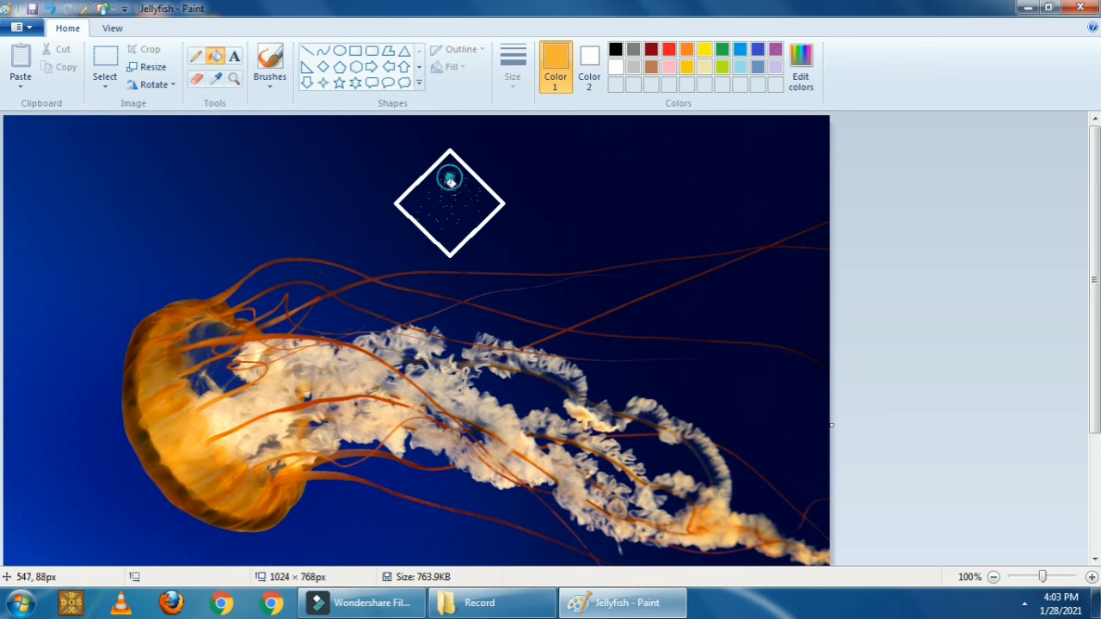
click(413, 222)
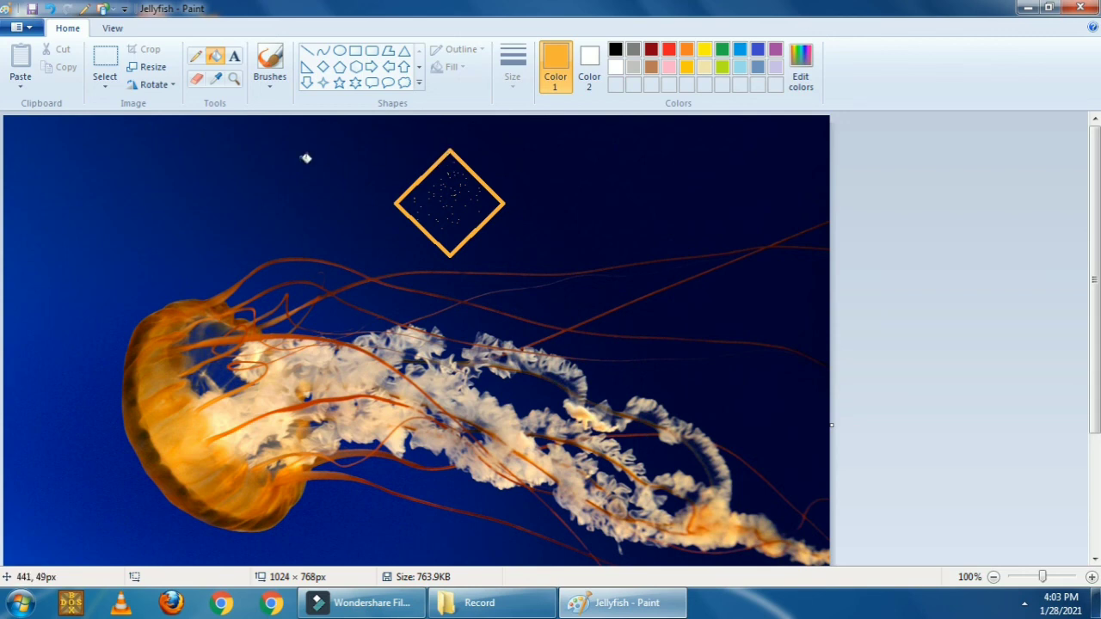
Step: Sample pale peach from the jellyfish's frilly arms and fill the orange diamond outline with it
click(215, 79)
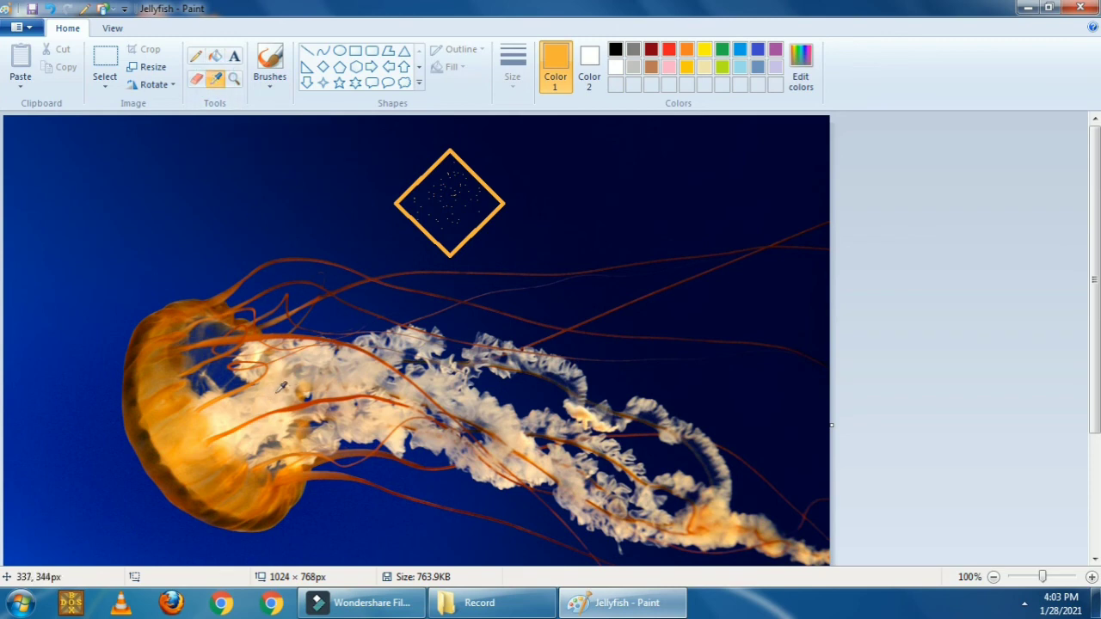
click(557, 62)
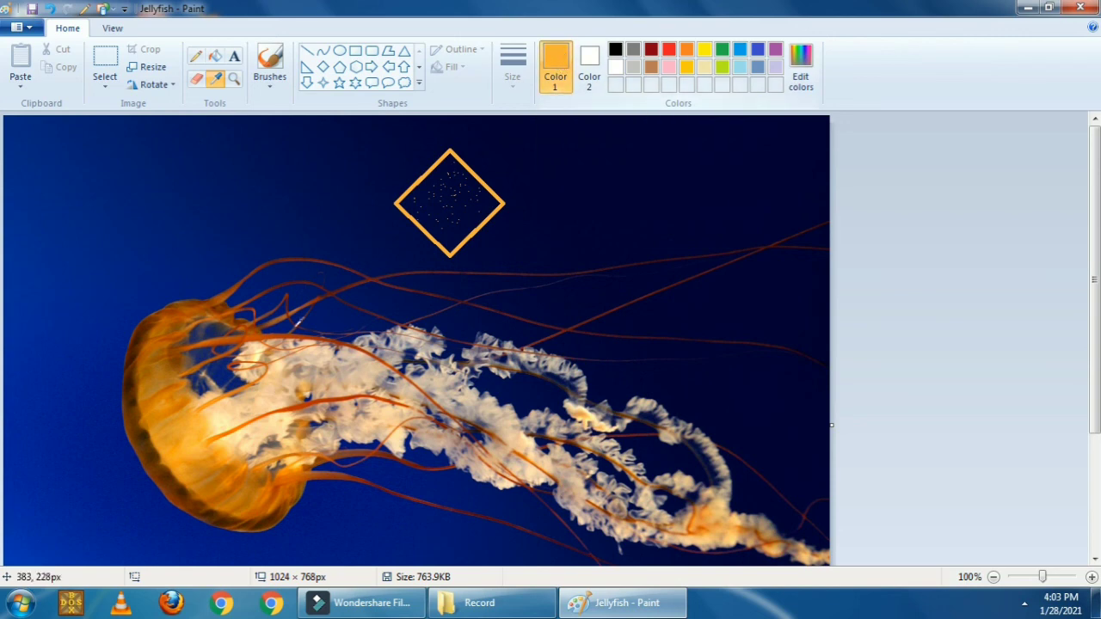
click(272, 394)
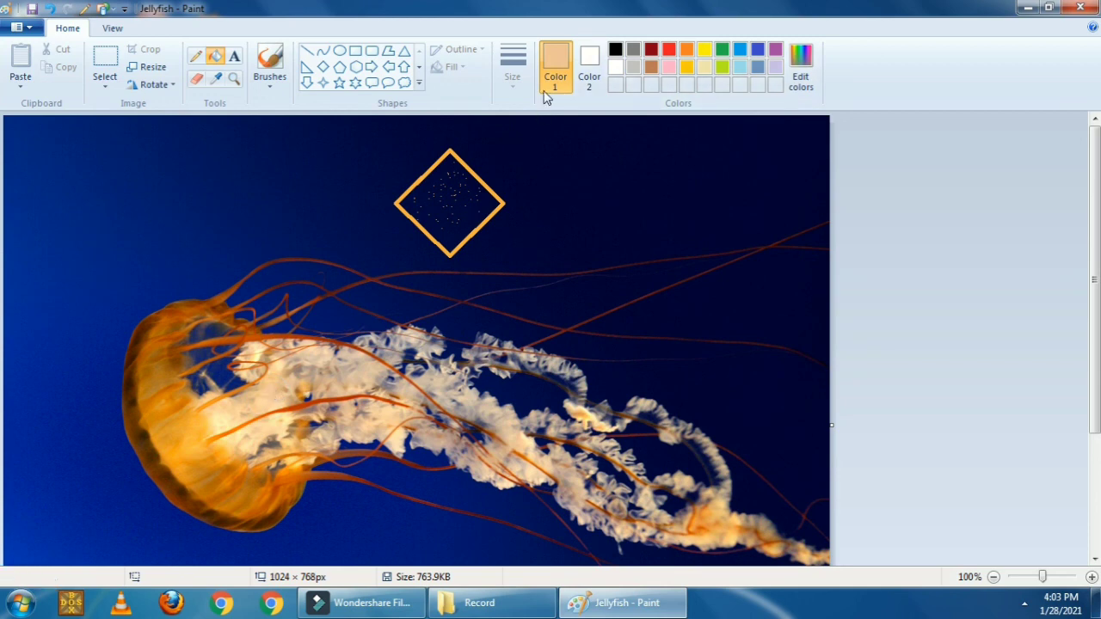
click(438, 164)
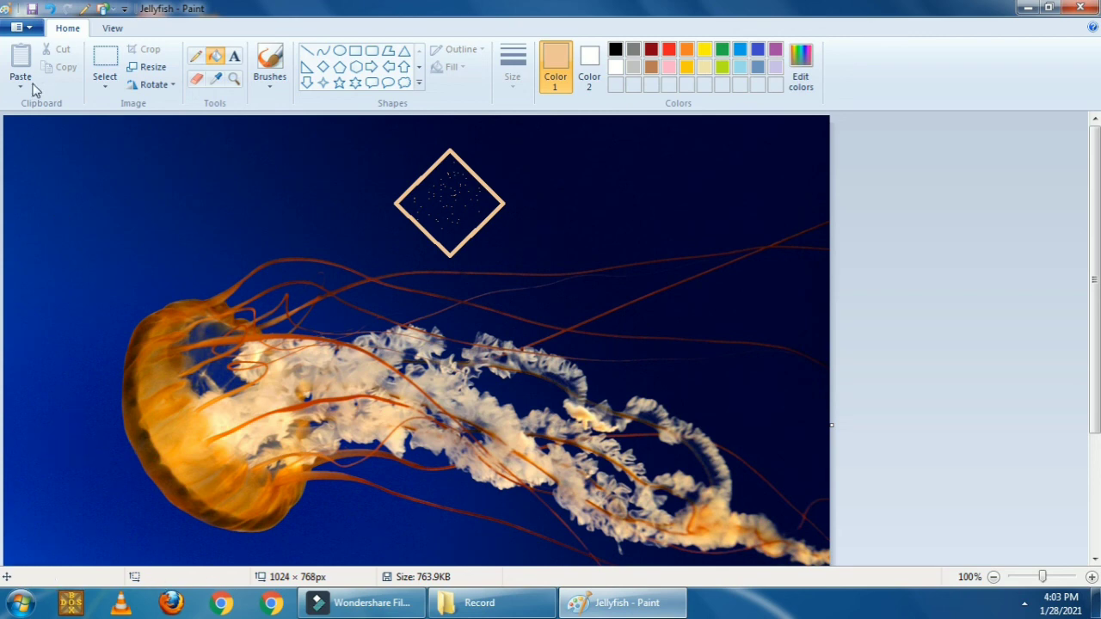
Step: Sample dark blue from the water beside the jellyfish and fill the diamond outline with it
click(215, 78)
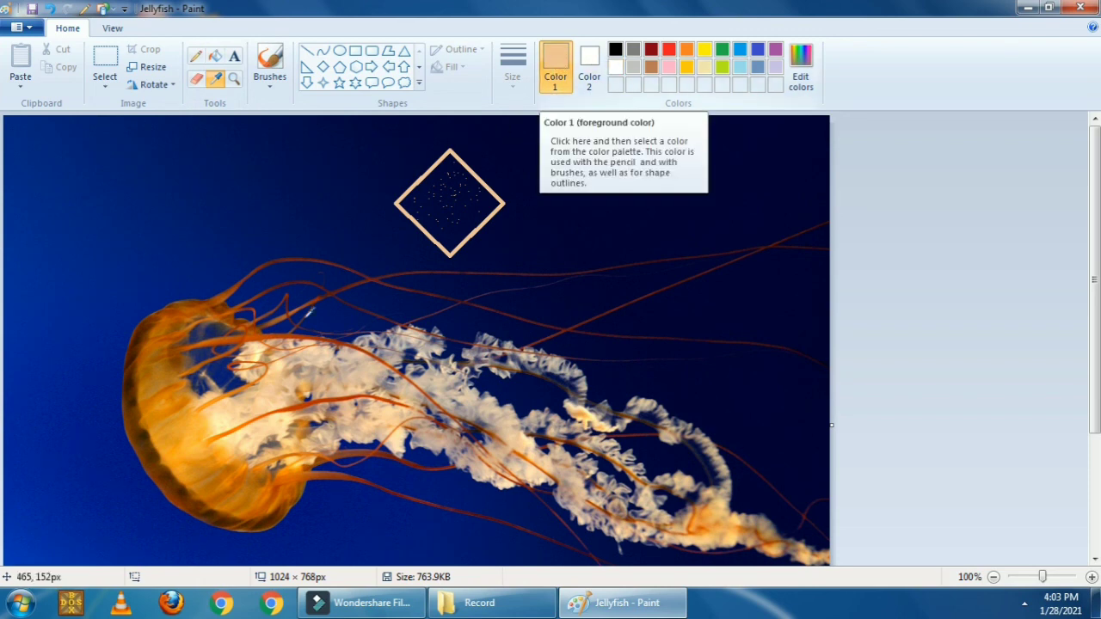
click(73, 467)
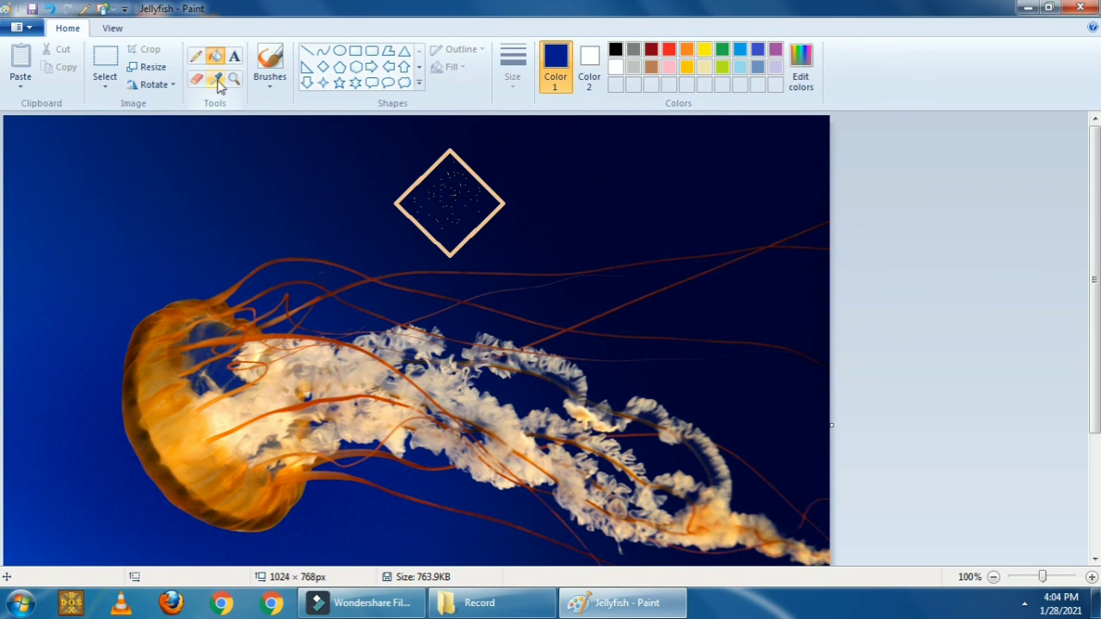
click(477, 173)
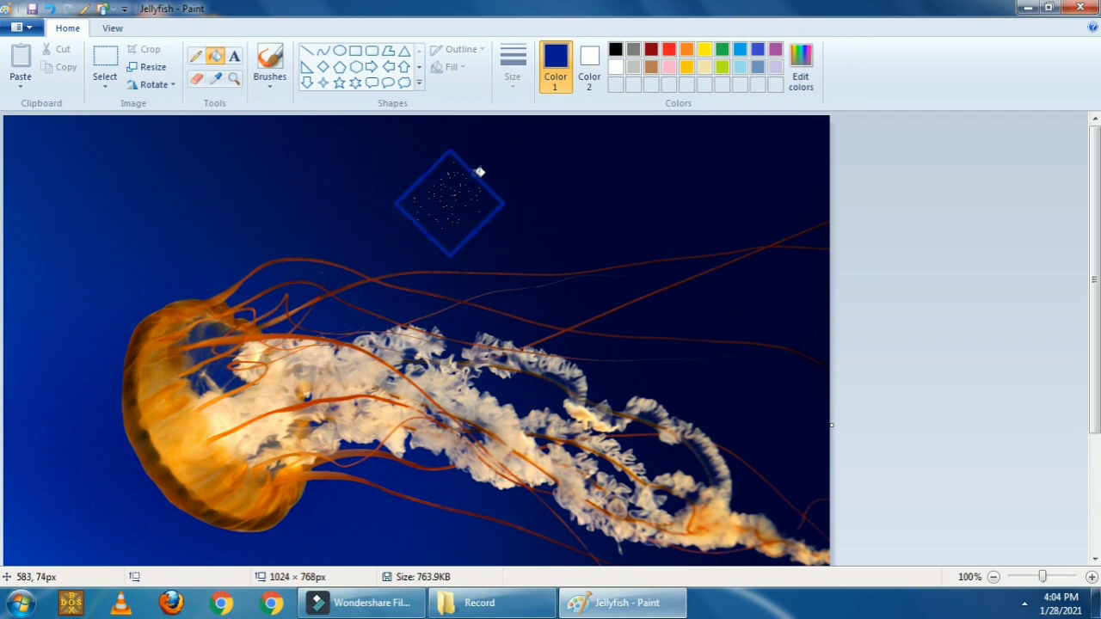